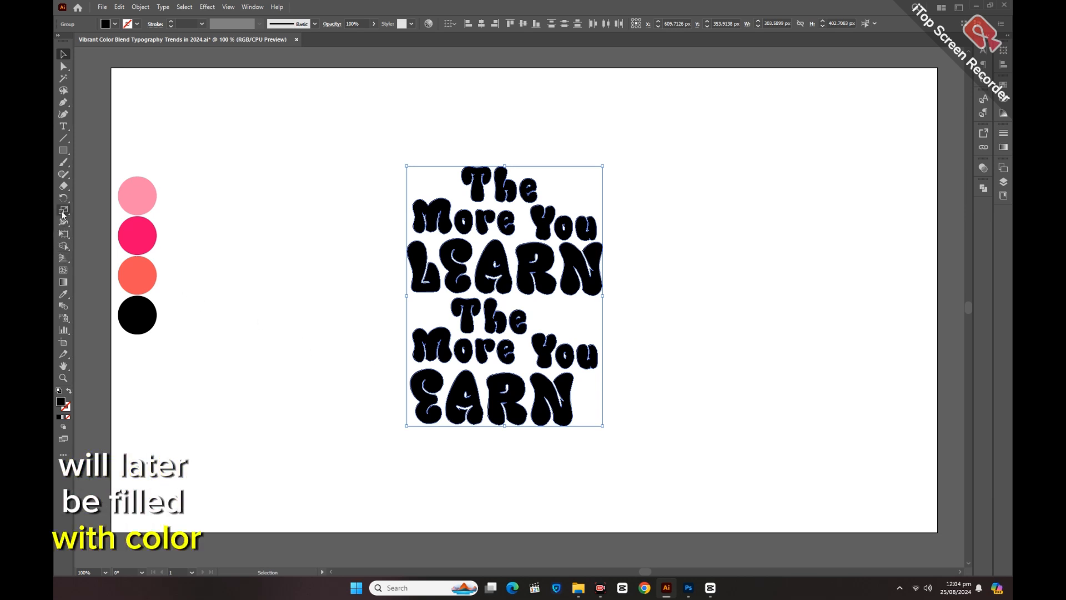
left_click_drag(63, 210, 95, 223)
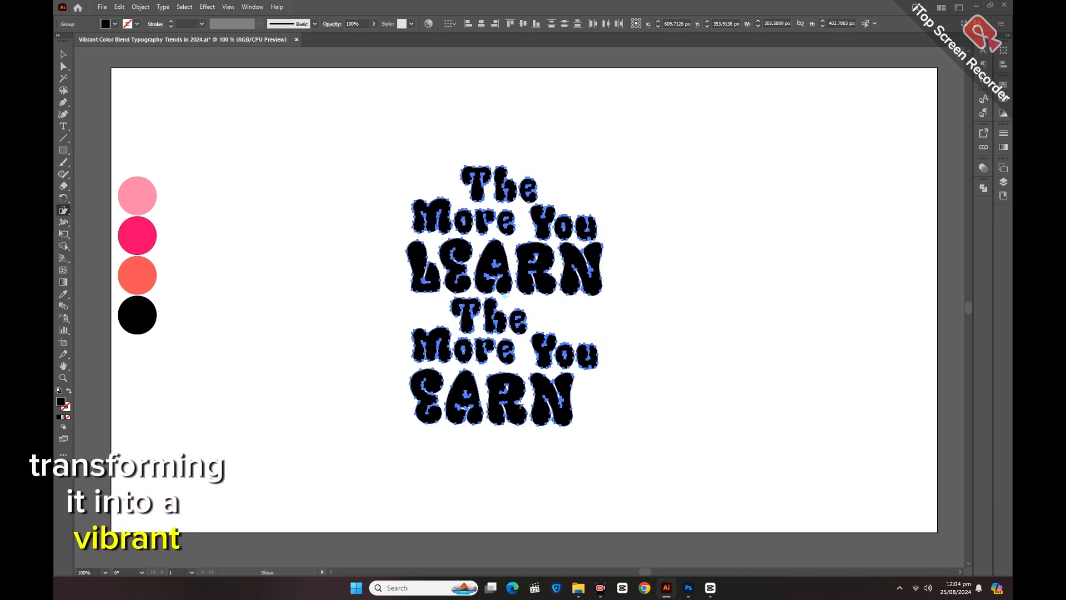
left_click(63, 54)
left_click(203, 148)
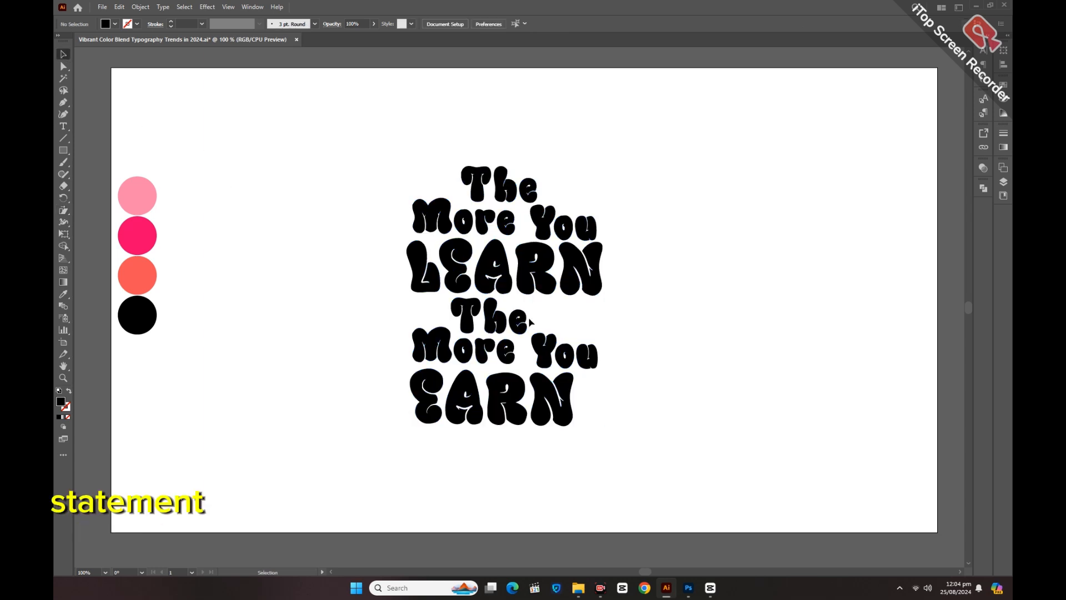
Step: Ungroup the lower word "The" into separate letters
left_click(529, 322)
right_click(522, 319)
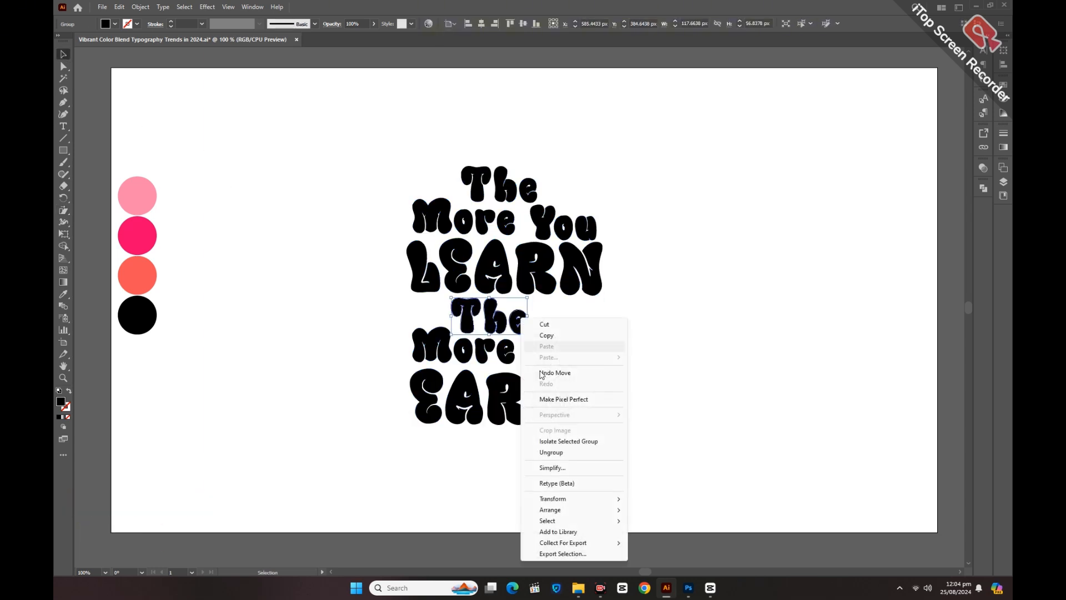
left_click(552, 453)
left_click(522, 472)
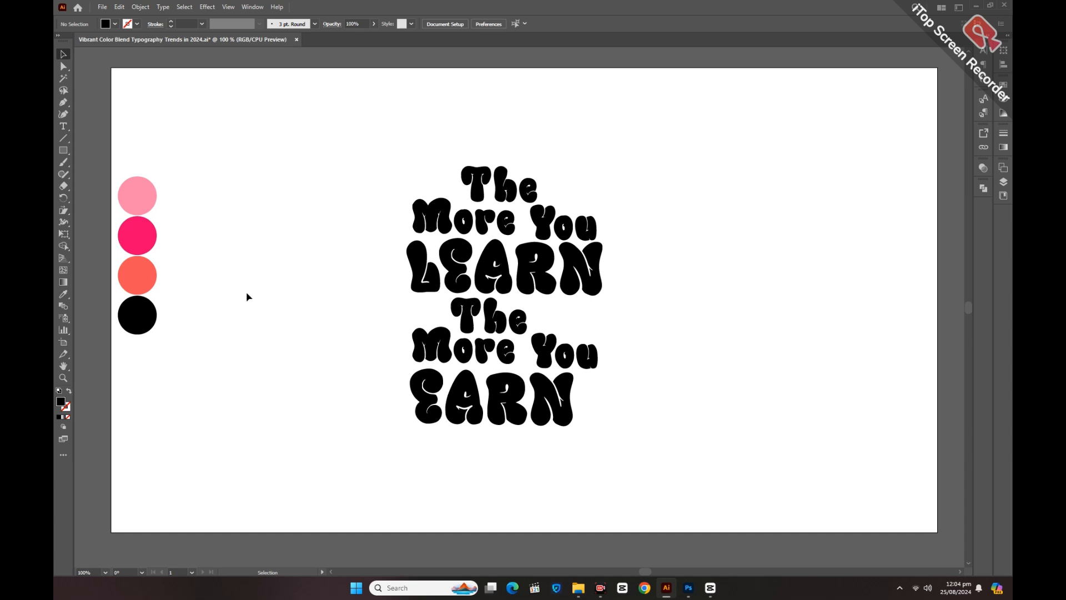
Step: Extend the "e" of the lower "The" with a freehand Pencil swash that widens toward the right edge of the lettering
left_click(520, 328)
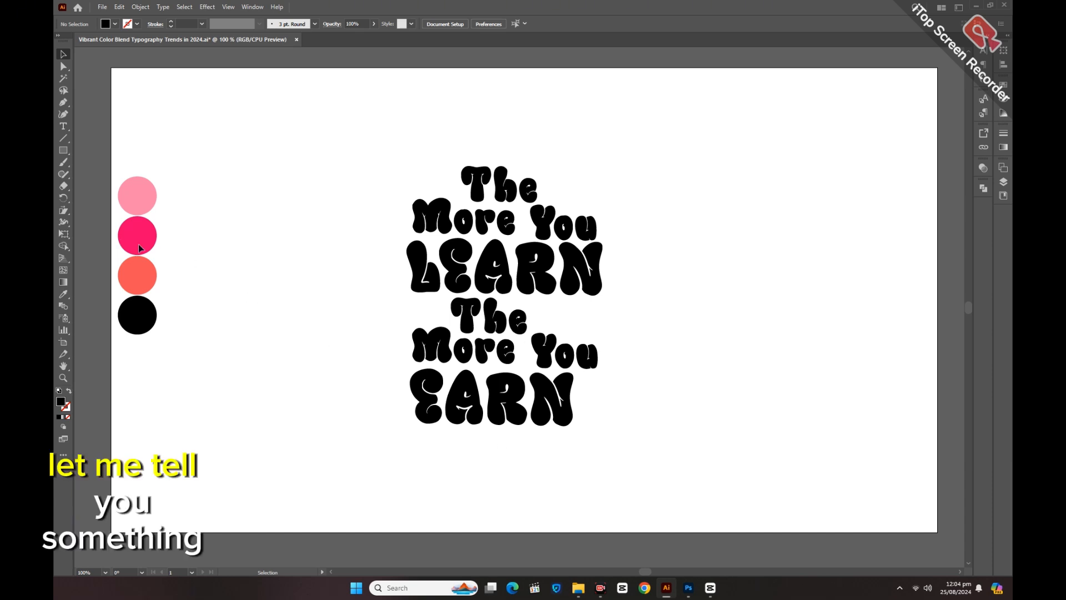
right_click(63, 174)
left_click(104, 181)
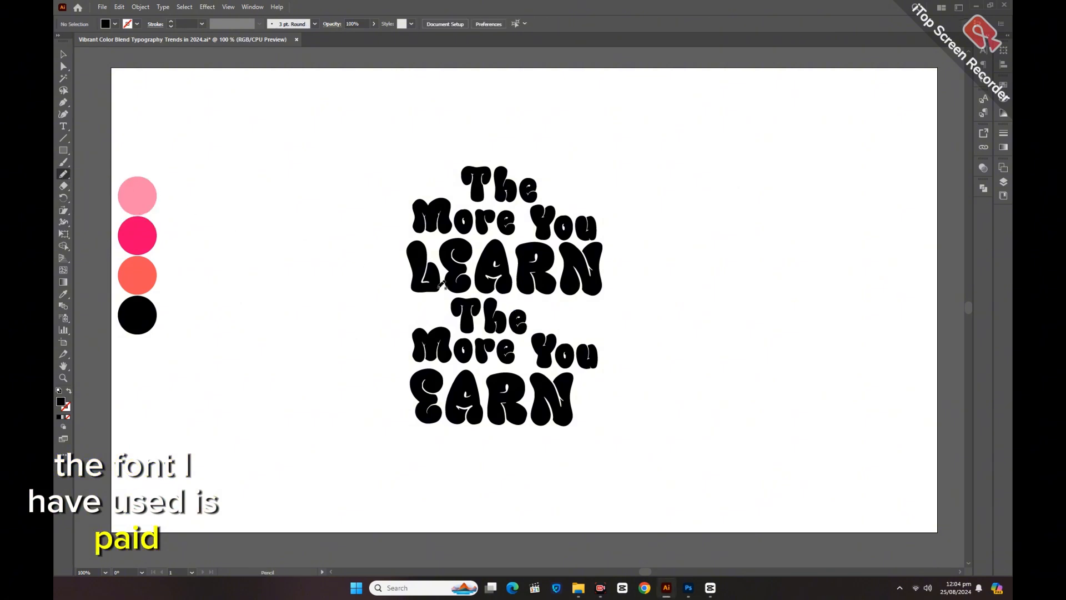
left_click(524, 328)
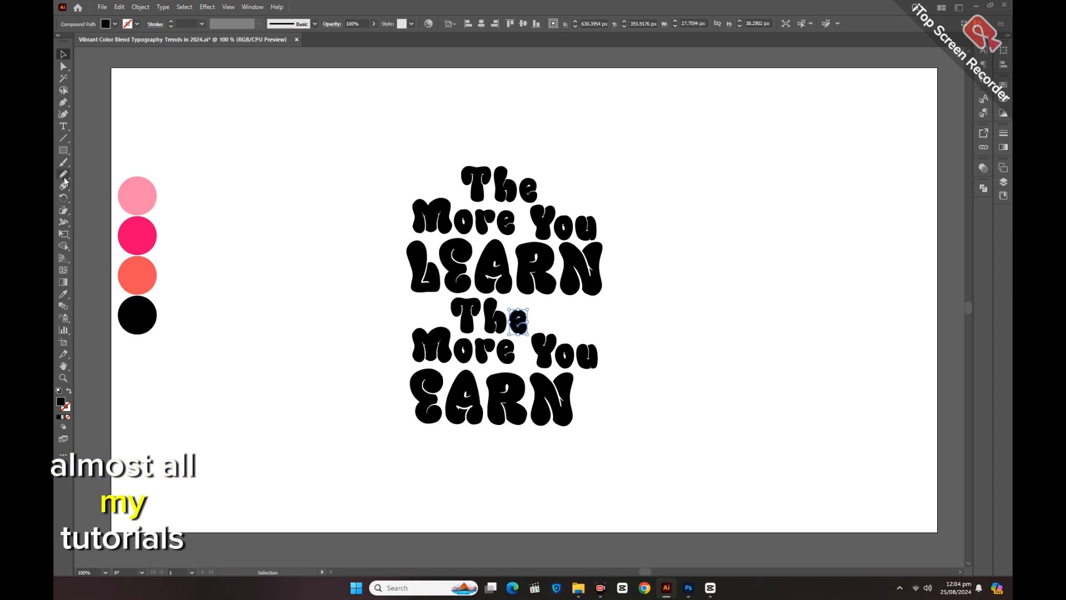
key("n")
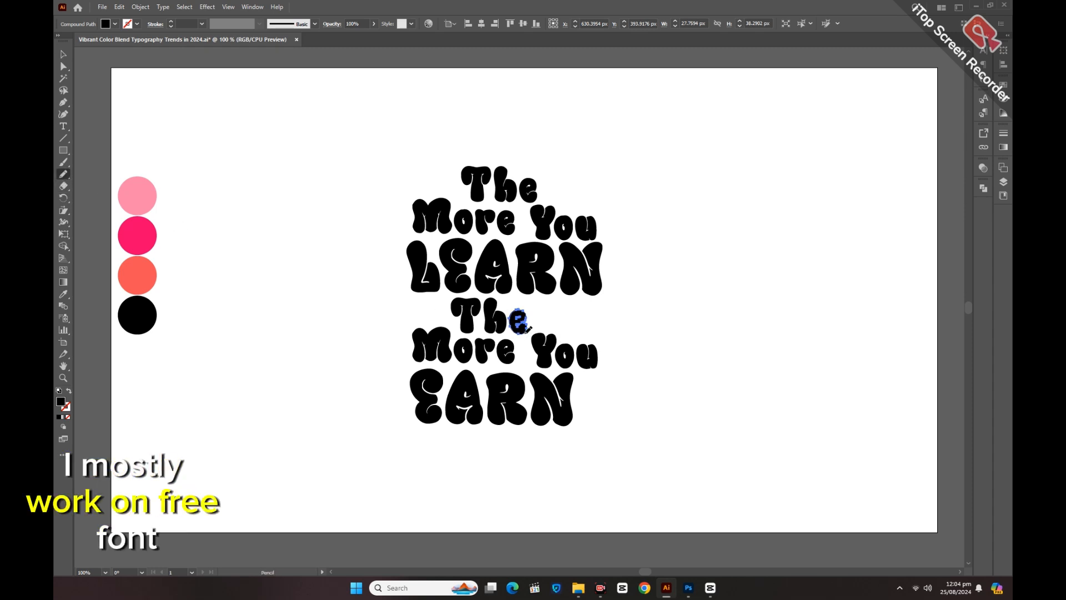
mouse_move(527, 330)
left_mouse_down()
mouse_move(593, 330)
mouse_move(598, 312)
mouse_move(590, 304)
mouse_move(525, 325)
left_mouse_up()
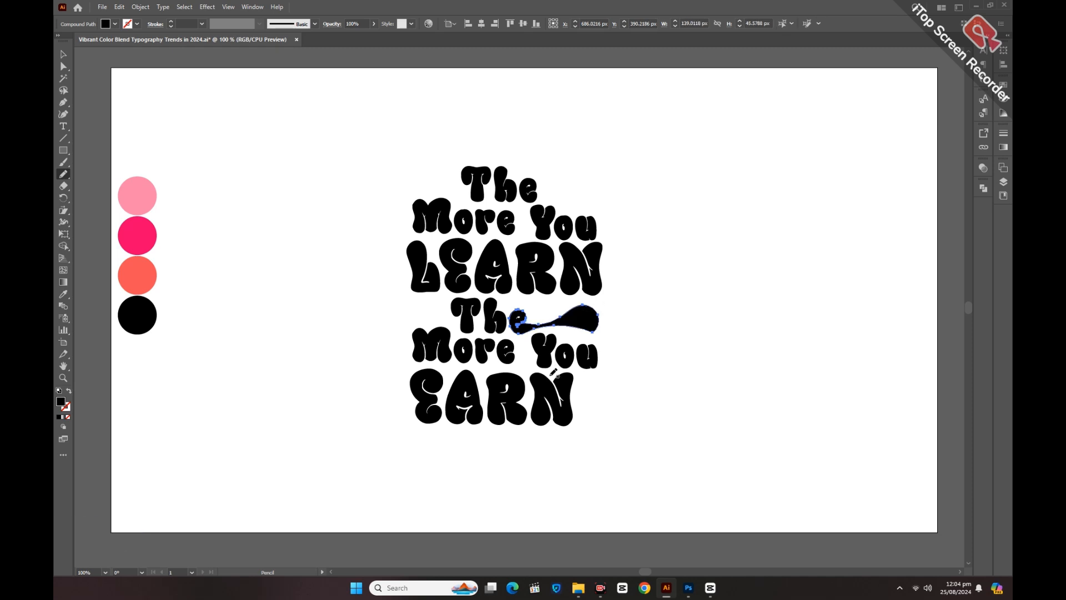
left_click(60, 52)
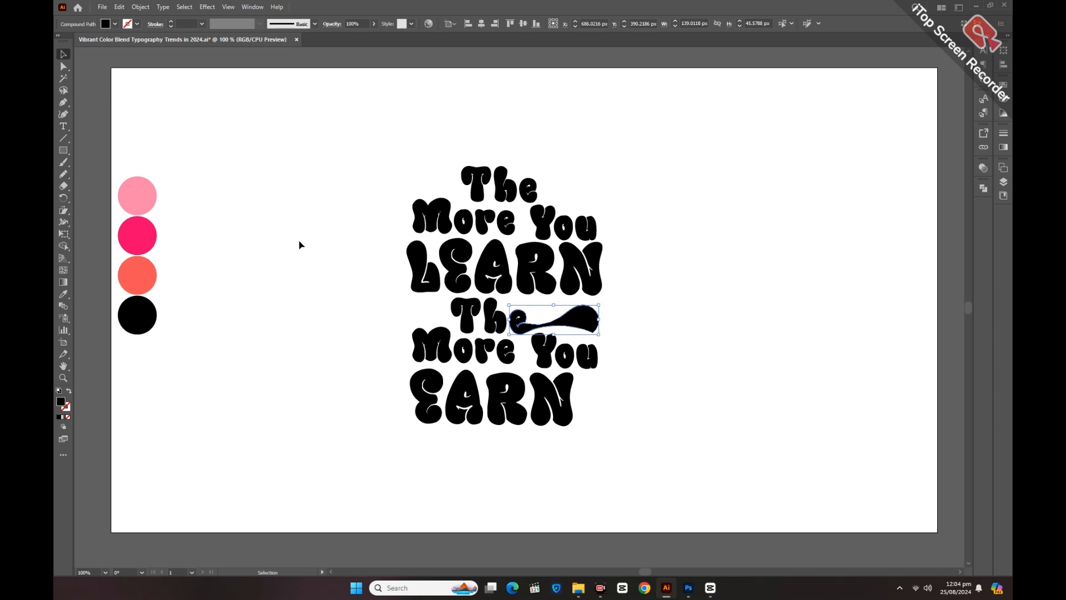
left_click(301, 245)
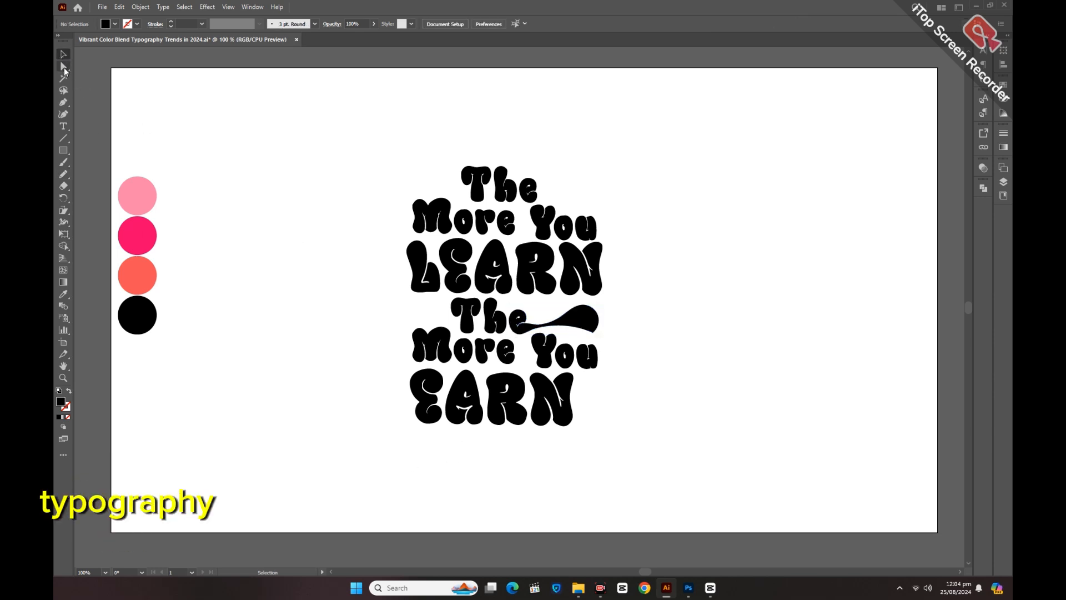
Step: Round the sharp corner at the end of the lower "e" swash by about 17 px
left_click(595, 334)
left_click_drag(591, 324, 587, 319)
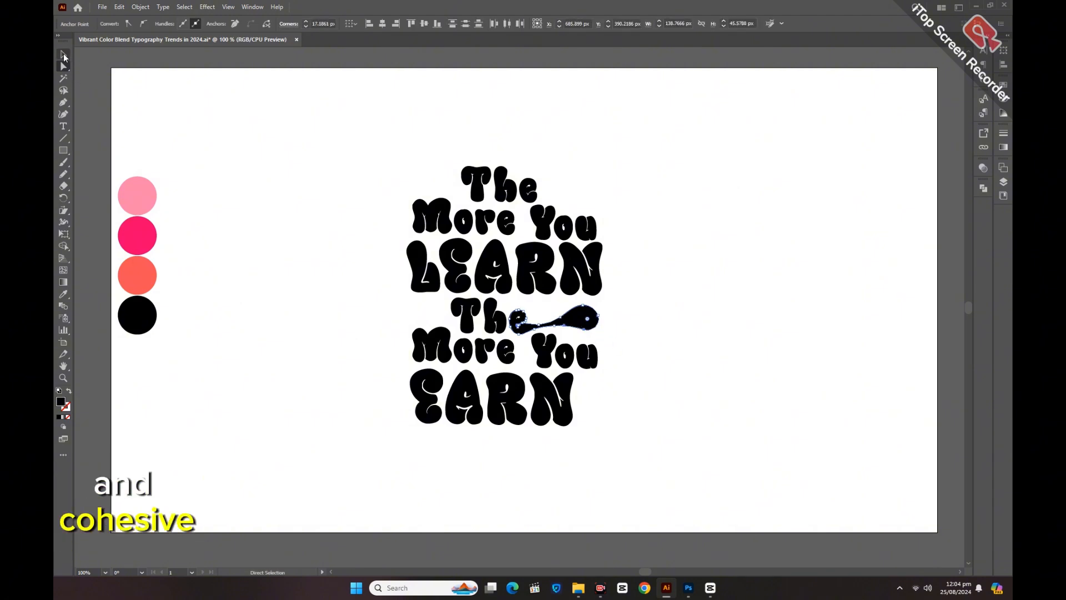
left_click(63, 53)
left_click(239, 171)
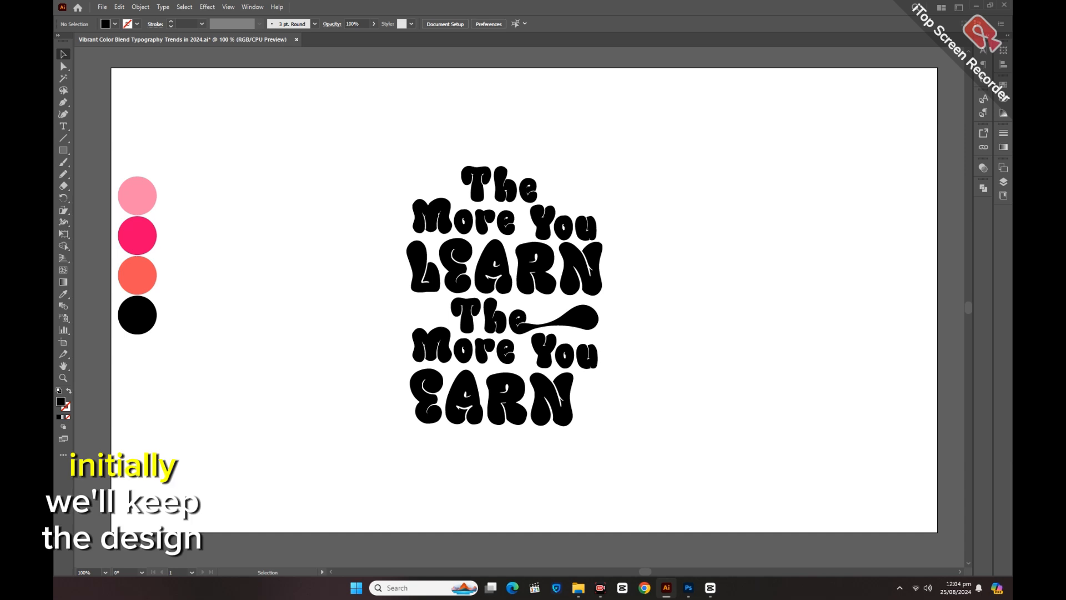
Step: Extend the crossbar of the lower "T" leftward with a curved freehand Pencil swash ending above "More"
left_click(470, 319)
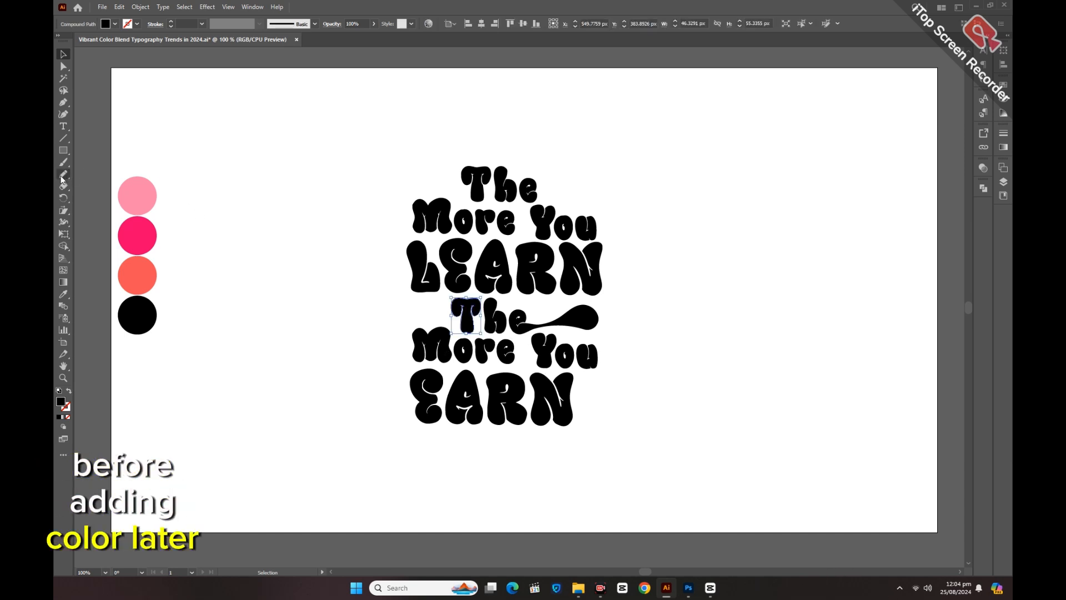
key("n")
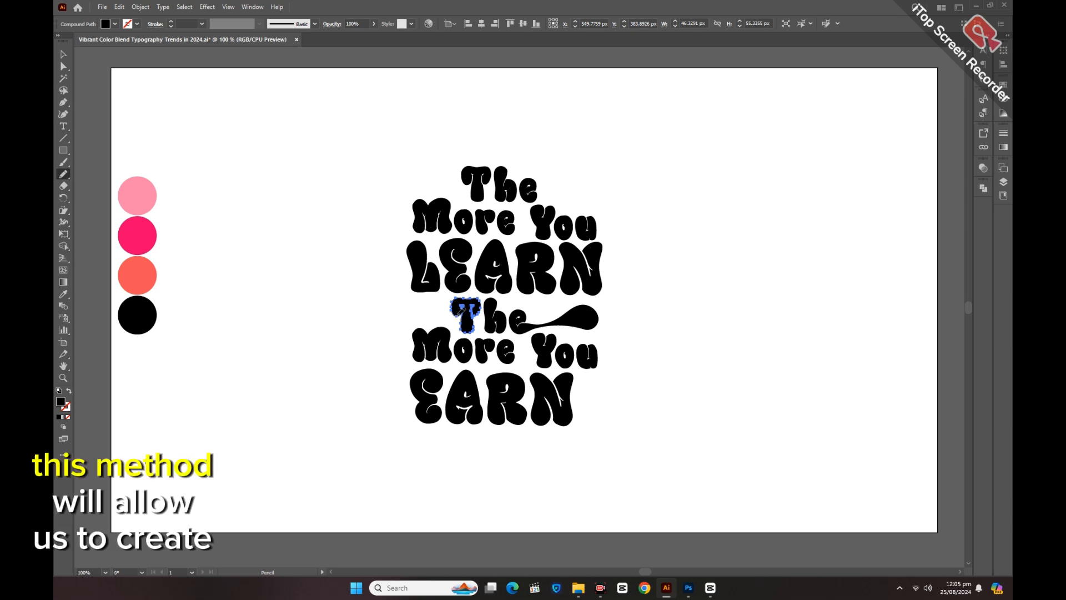
mouse_move(457, 316)
left_mouse_down()
mouse_move(406, 307)
mouse_move(412, 299)
mouse_move(455, 305)
left_mouse_up()
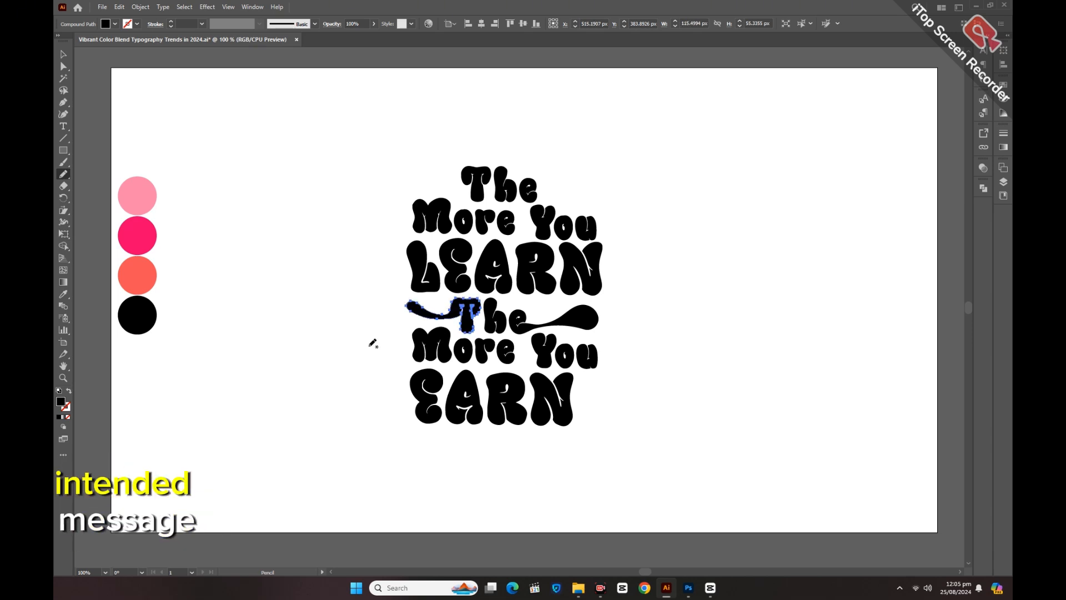
left_click(63, 54)
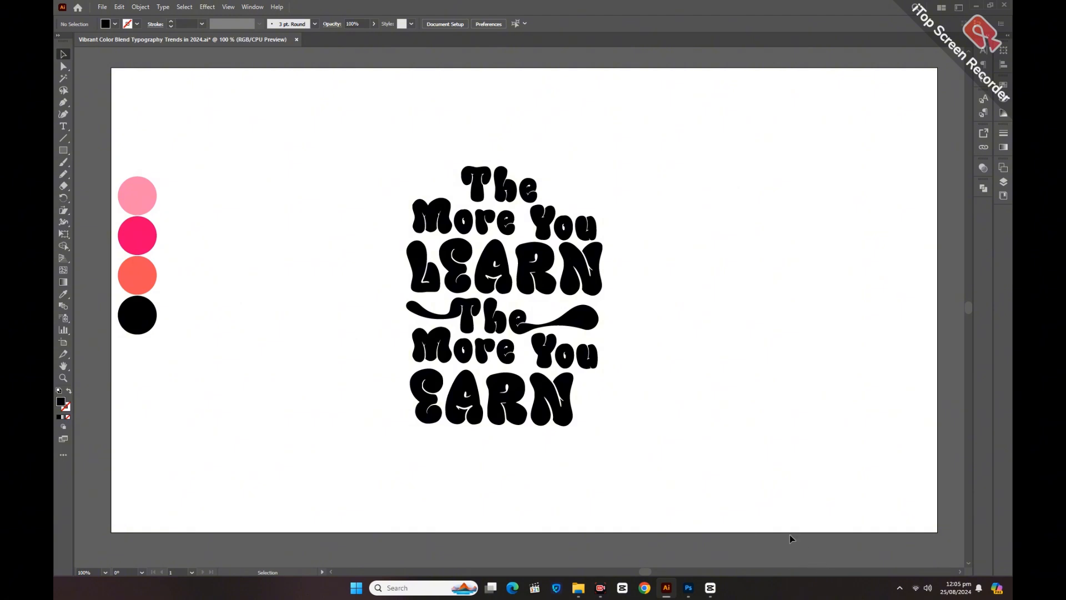
Step: Enlarge the word "EARN" so it spans about the same width as the lines above it
left_click_drag(376, 385, 598, 445)
left_click_drag(410, 434, 405, 438)
left_click(484, 464)
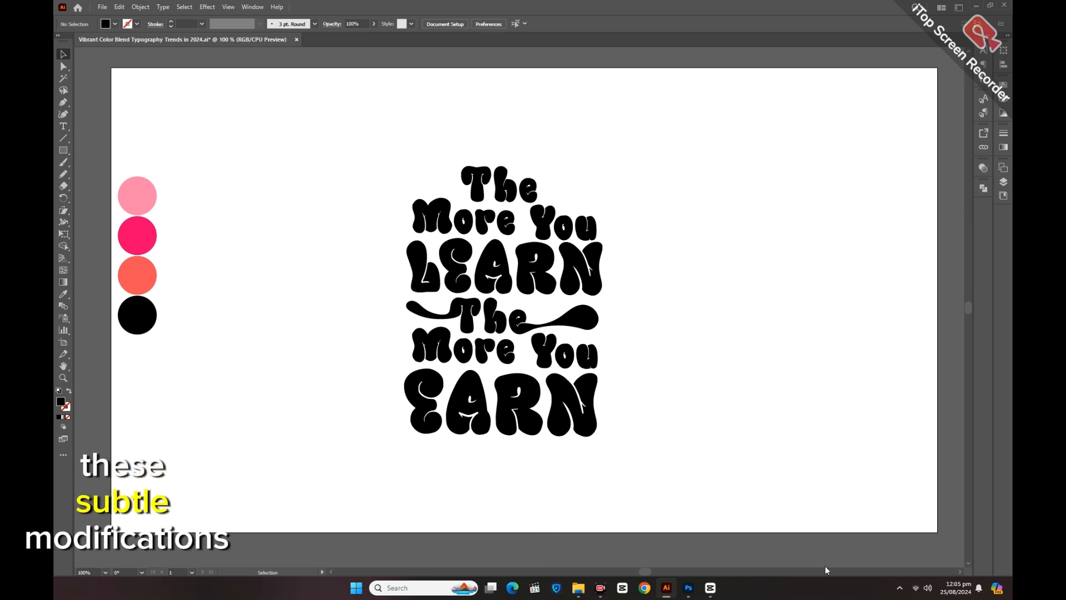
Step: Shift the upper word "The" slightly left and ungroup it into separate letters
left_click_drag(536, 190, 518, 192)
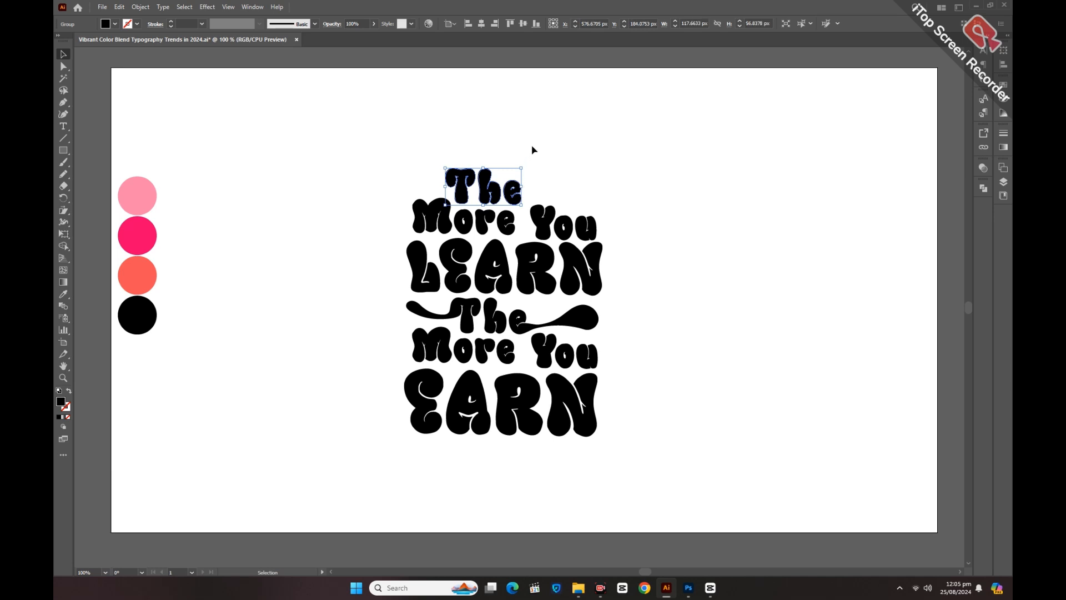
right_click(508, 191)
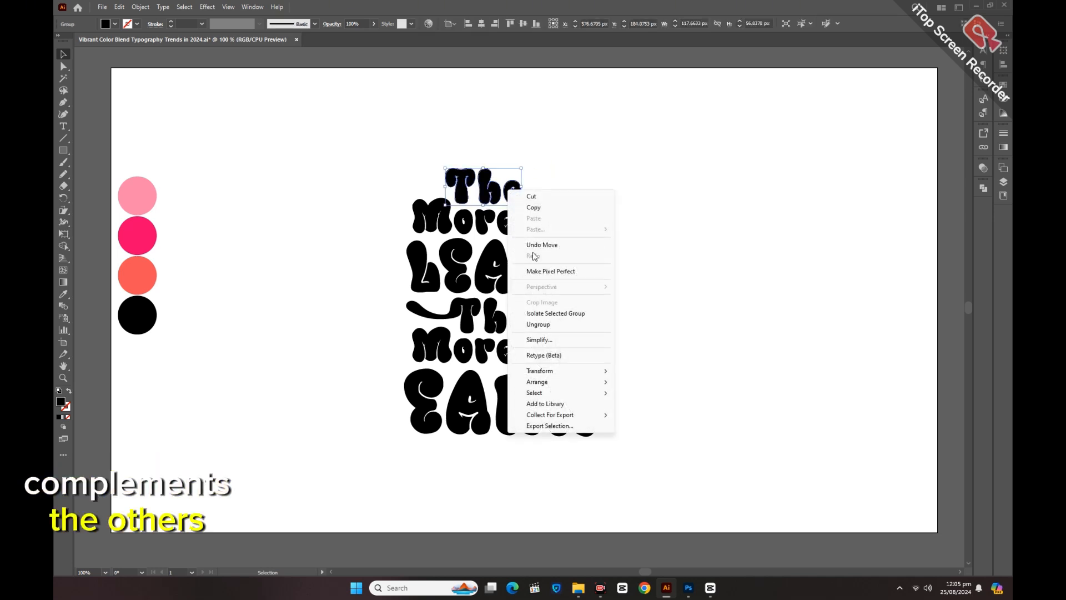
left_click(538, 327)
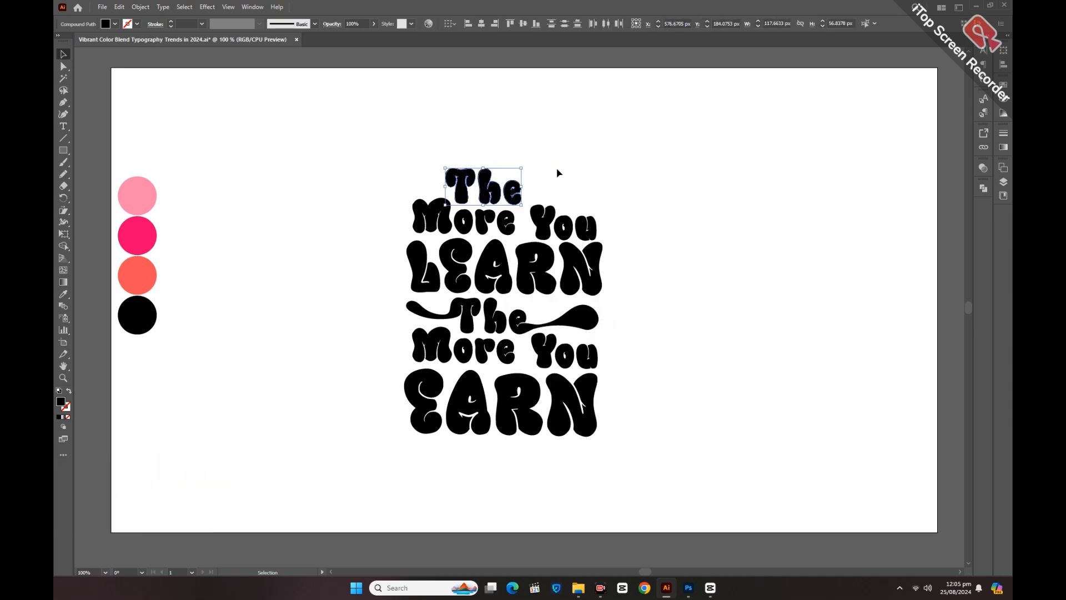
Step: Extend the "e" of the upper "The" with a freehand Pencil swash running right above "You"
left_click(520, 203)
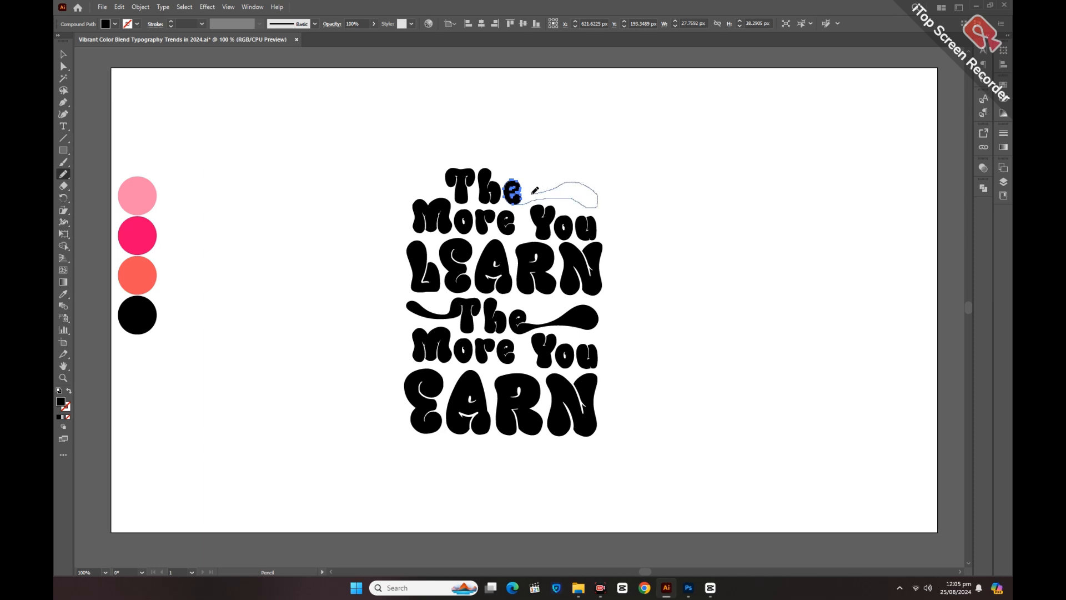
left_click_drag(523, 191, 518, 194)
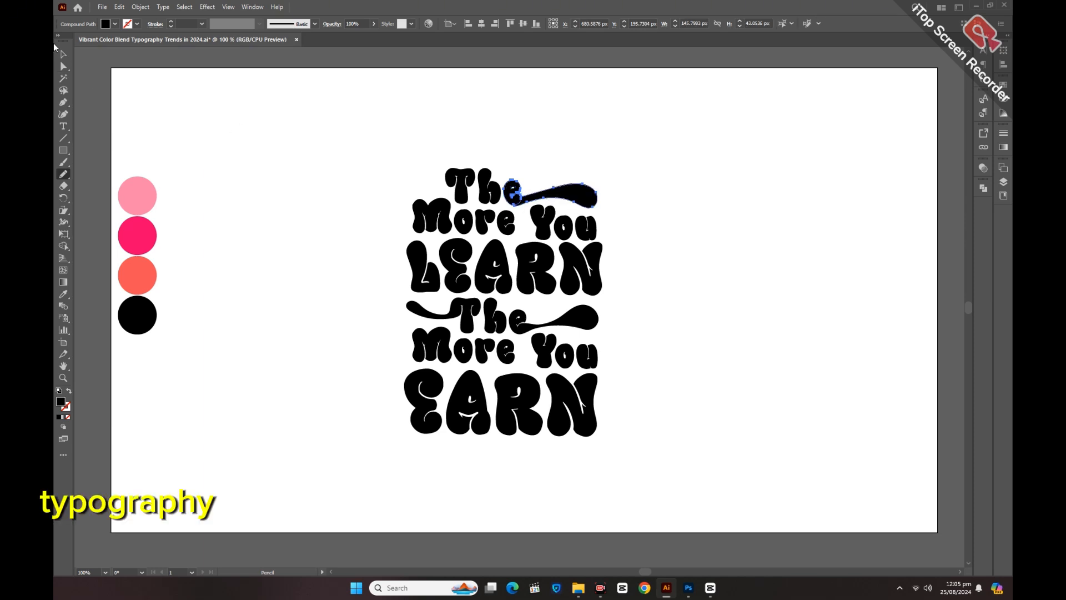
left_click(63, 54)
left_click(198, 150)
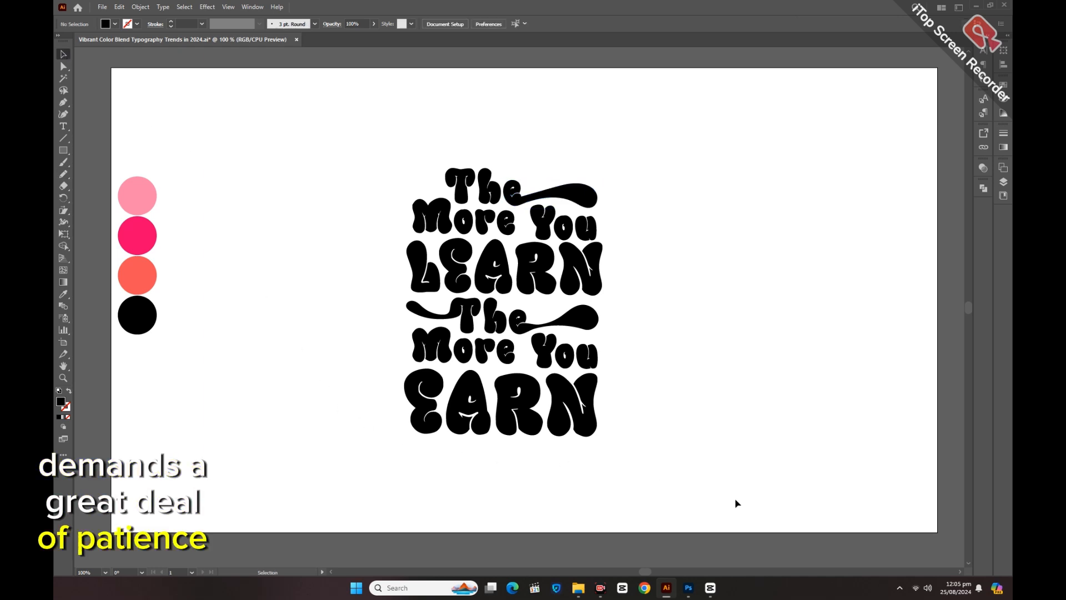
Step: Extend the crossbar of the upper "T" leftward with a wavy freehand Pencil swash above "More"
left_click(466, 192)
left_click(63, 175)
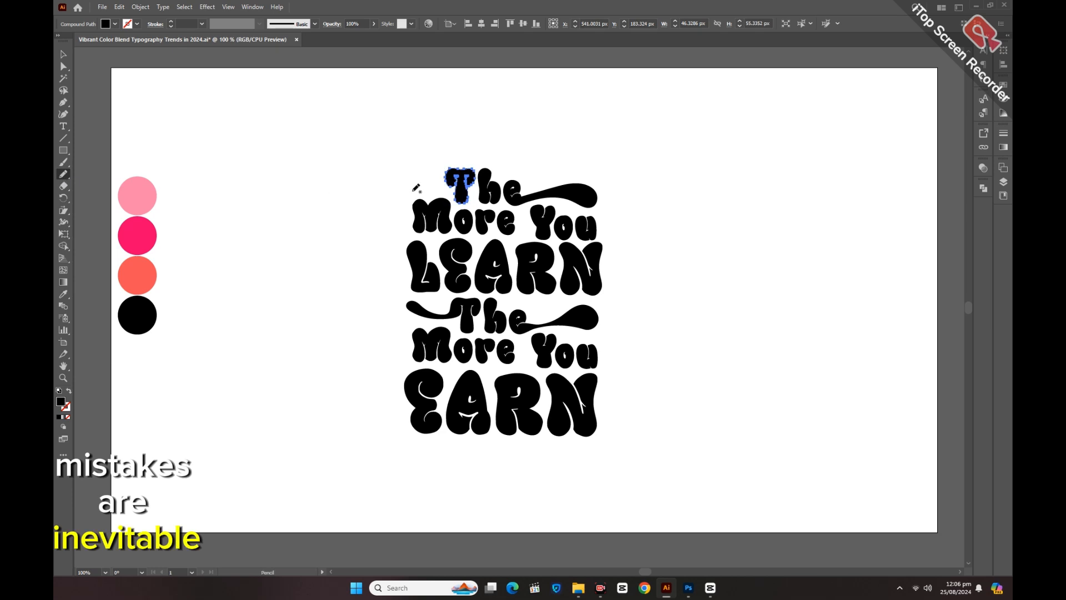
mouse_move(454, 184)
left_mouse_down()
mouse_move(407, 177)
mouse_move(442, 181)
mouse_move(449, 167)
left_mouse_up()
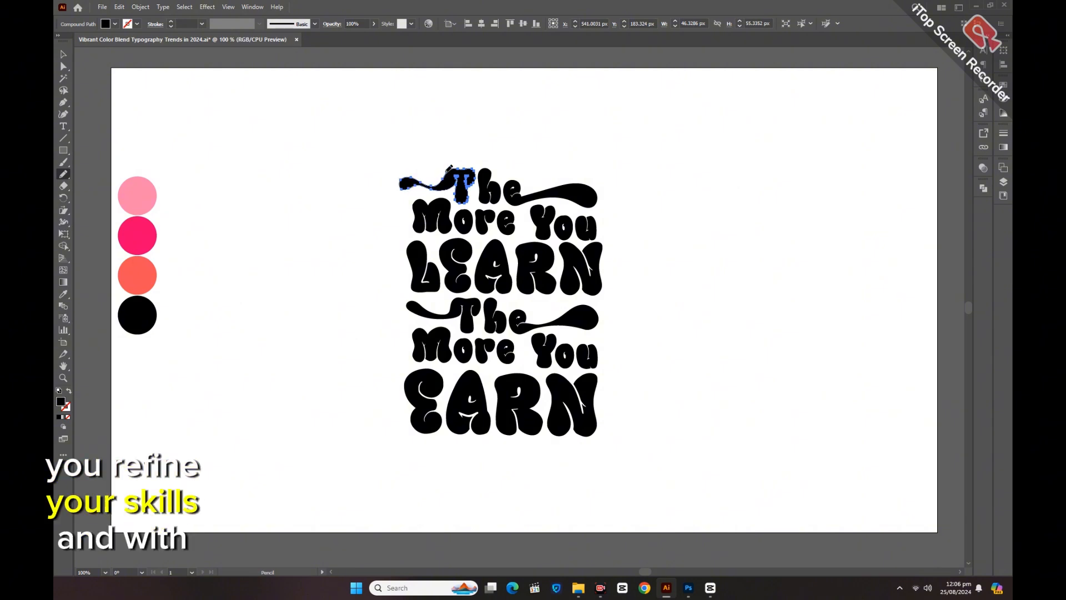
left_click(63, 54)
left_click(255, 213)
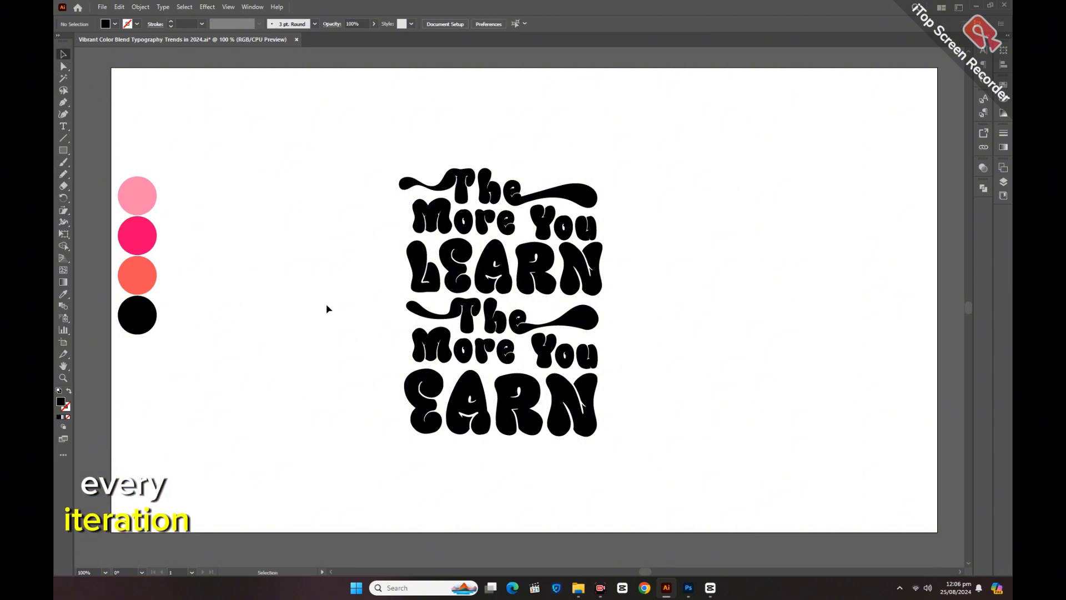
Step: Narrow the upper "The" with its swashes from the left side so it lines up with "More You" beneath
left_click_drag(439, 162, 564, 201)
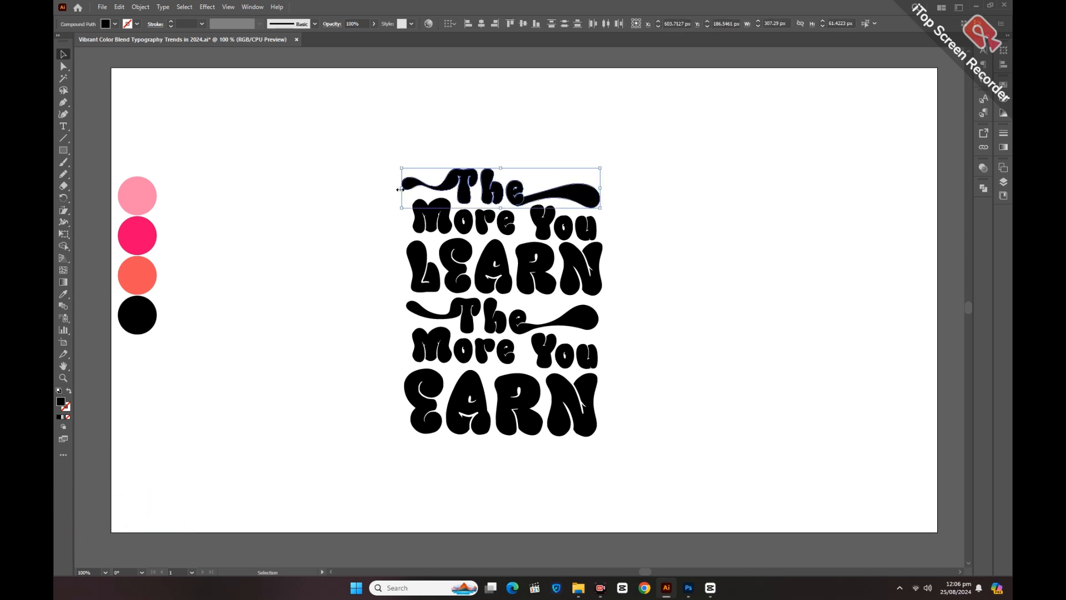
left_click_drag(399, 189, 411, 189)
left_click(655, 226)
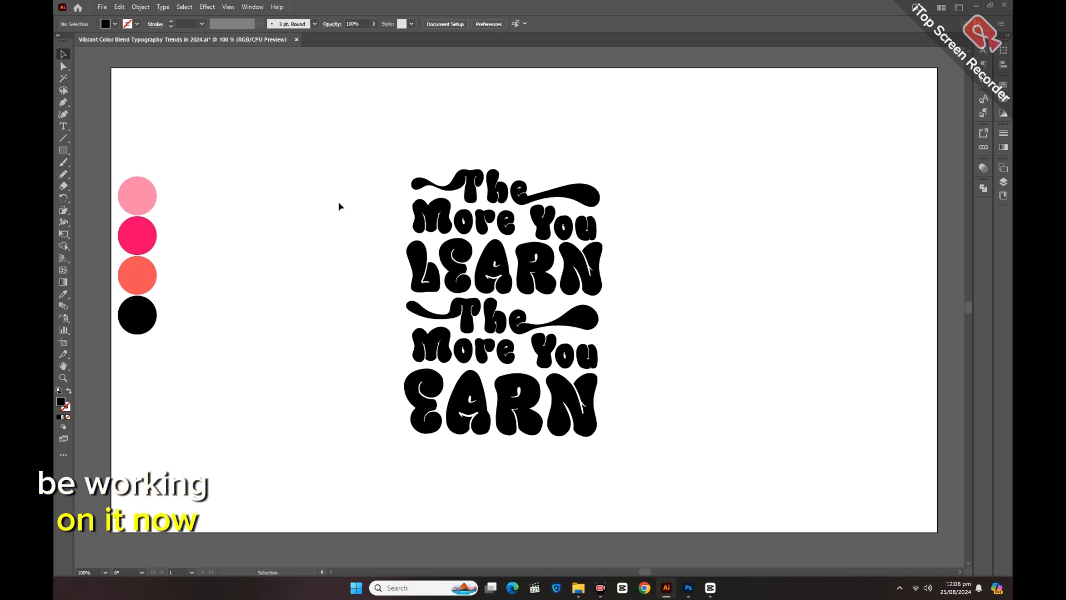
Step: Group all the lettering of the quote into one object
left_click_drag(682, 468, 340, 165)
right_click(620, 241)
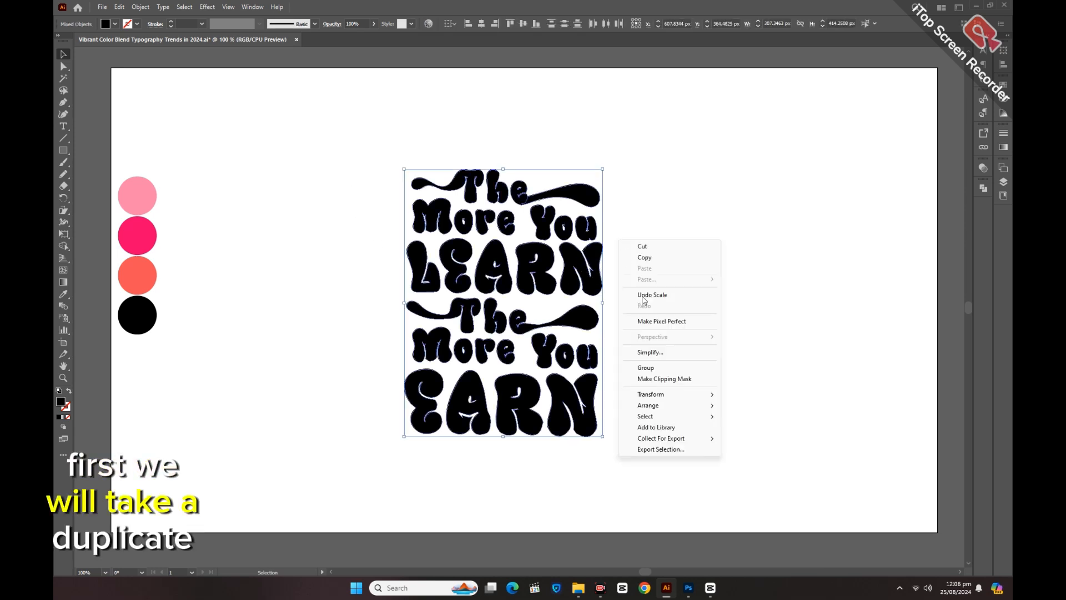
left_click(653, 368)
left_click(644, 315)
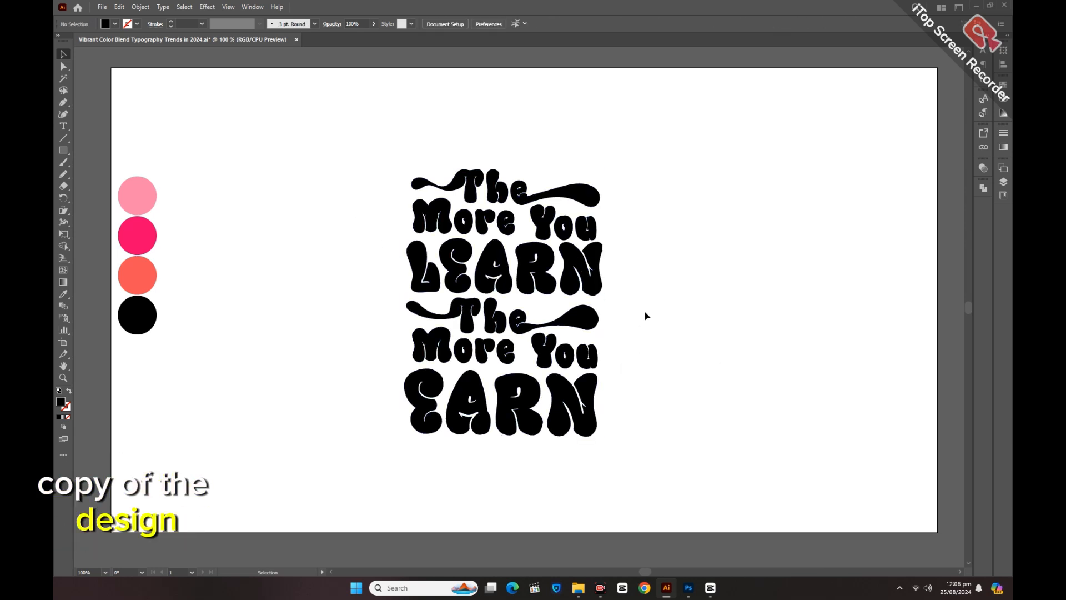
Step: Copy the grouped lettering and paste the duplicate in front of the original
left_click(547, 287)
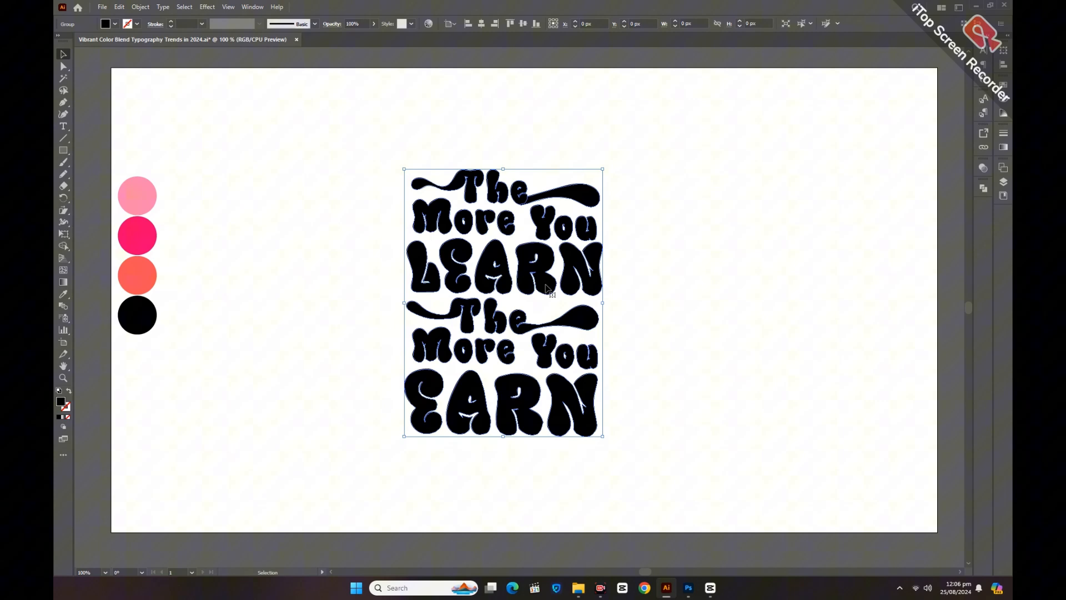
left_click(119, 7)
left_click(140, 55)
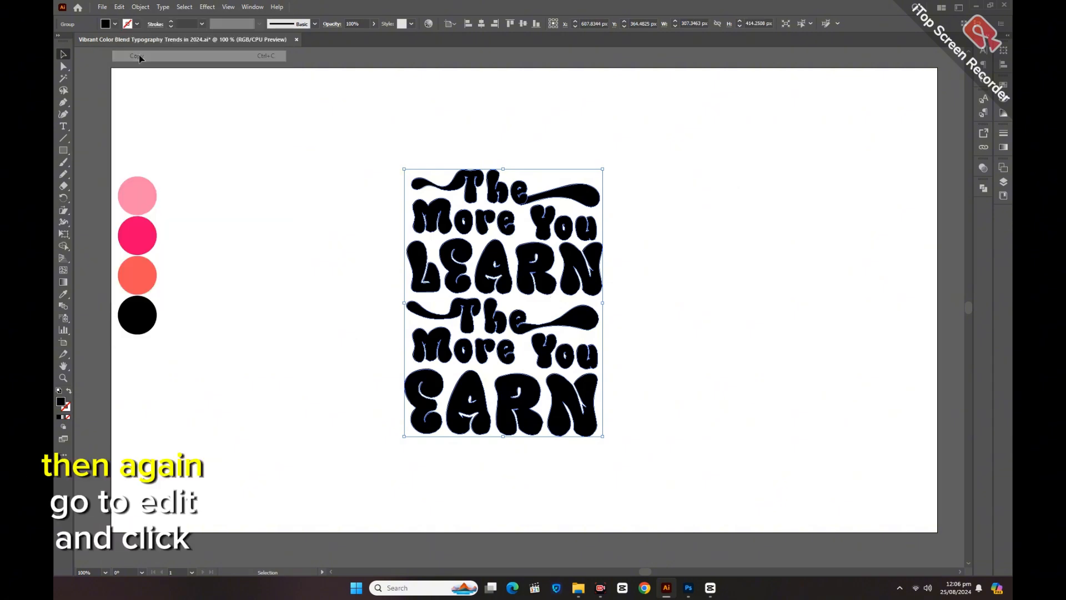
left_click(120, 7)
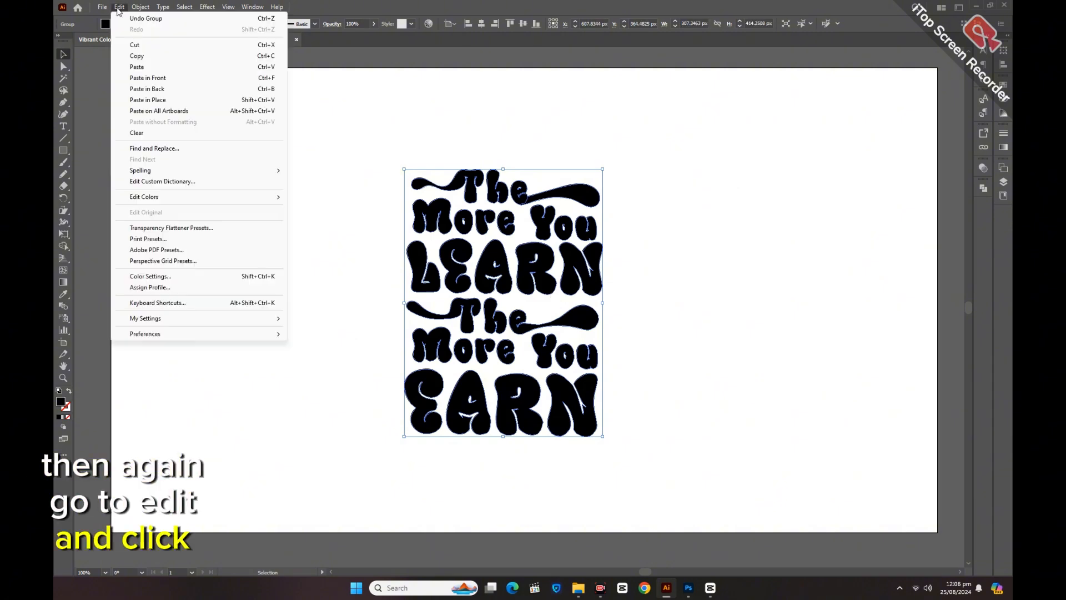
left_click(159, 82)
Step: Fill the front copy of the lettering with white and apply an Offset Path effect of -2 px with round joins
left_click(105, 24)
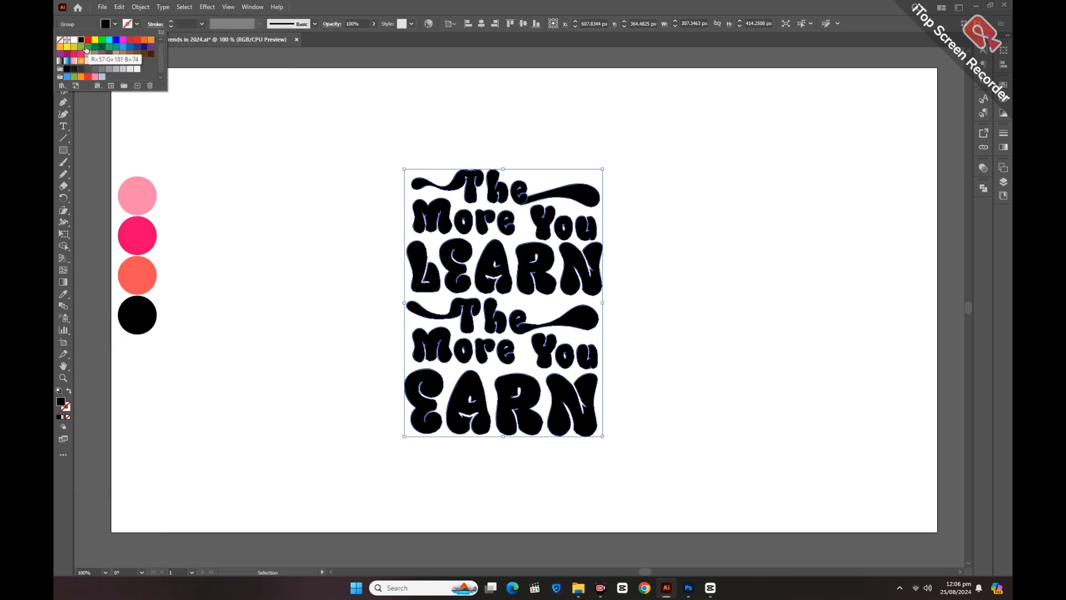
left_click(74, 45)
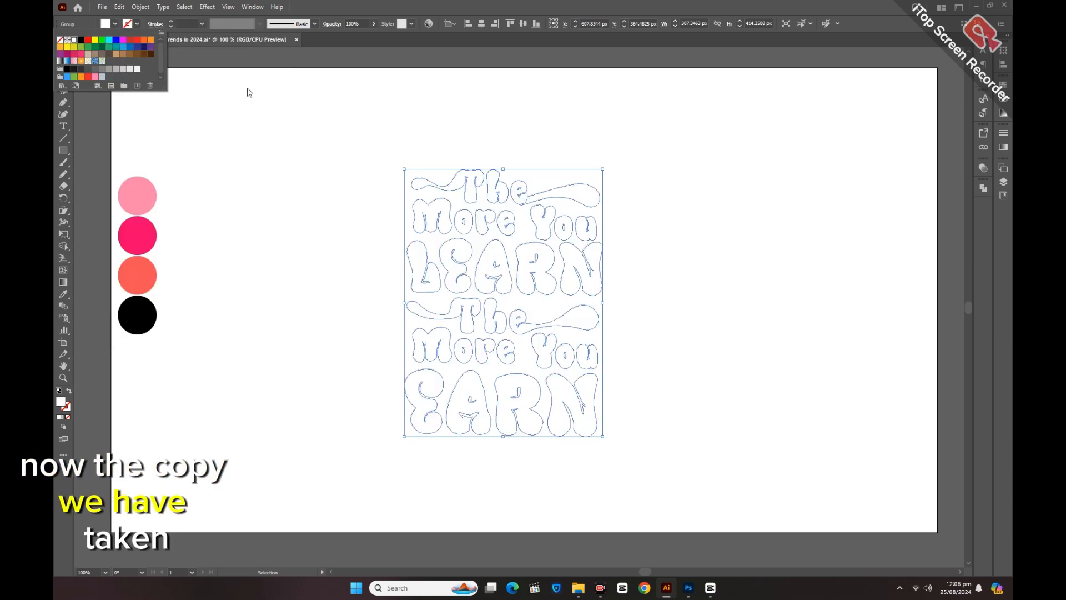
left_click(214, 9)
mouse_move(253, 100)
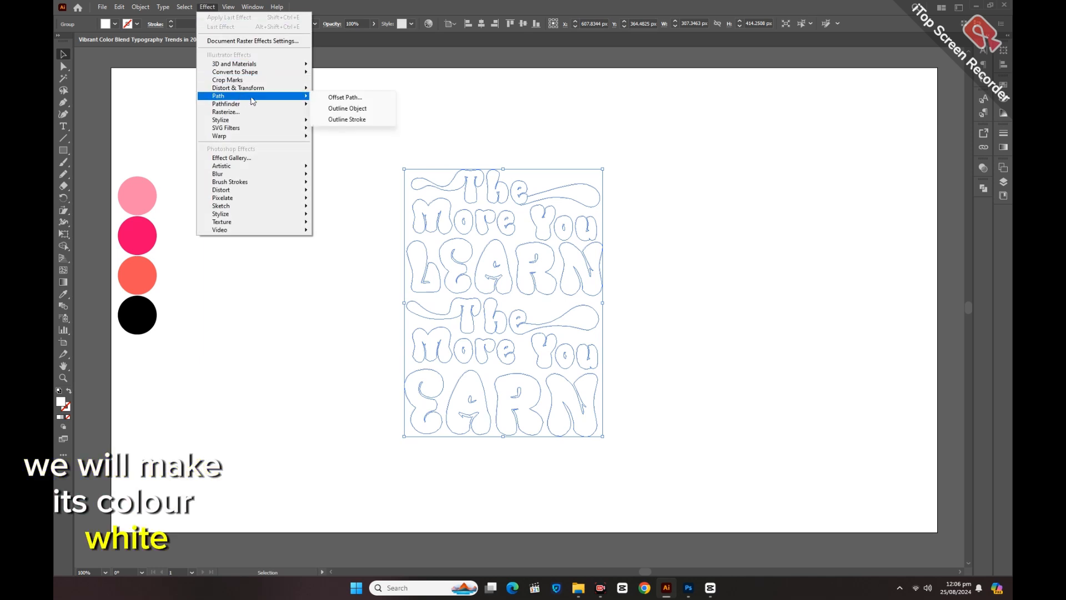
left_click(326, 100)
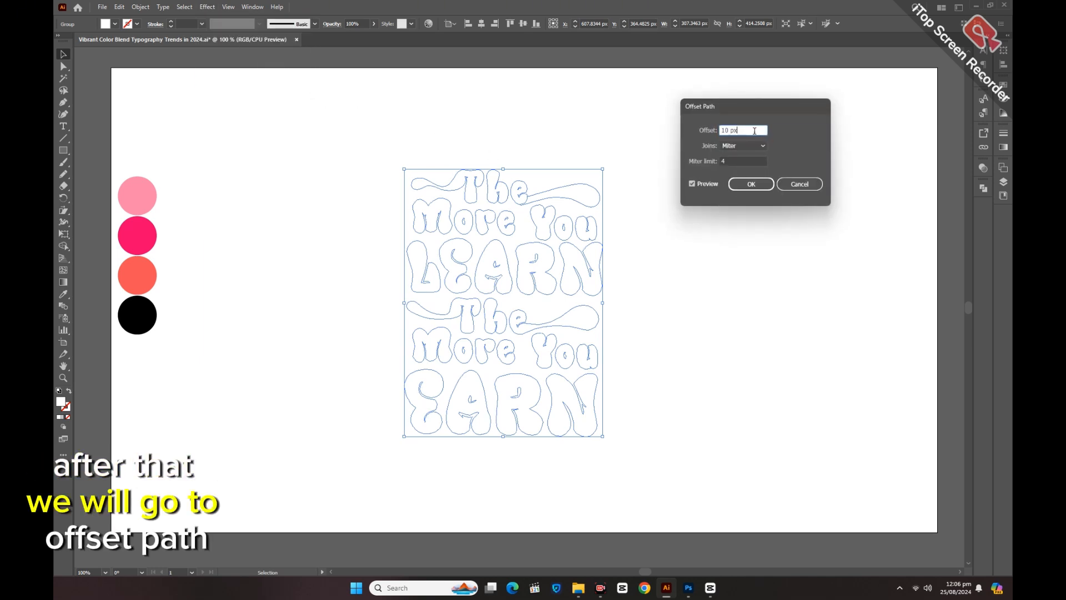
key("Down")
key("Down")
key("Down")
key("Down")
key("Down")
key("Down")
key("Down")
key("Down")
key("Down")
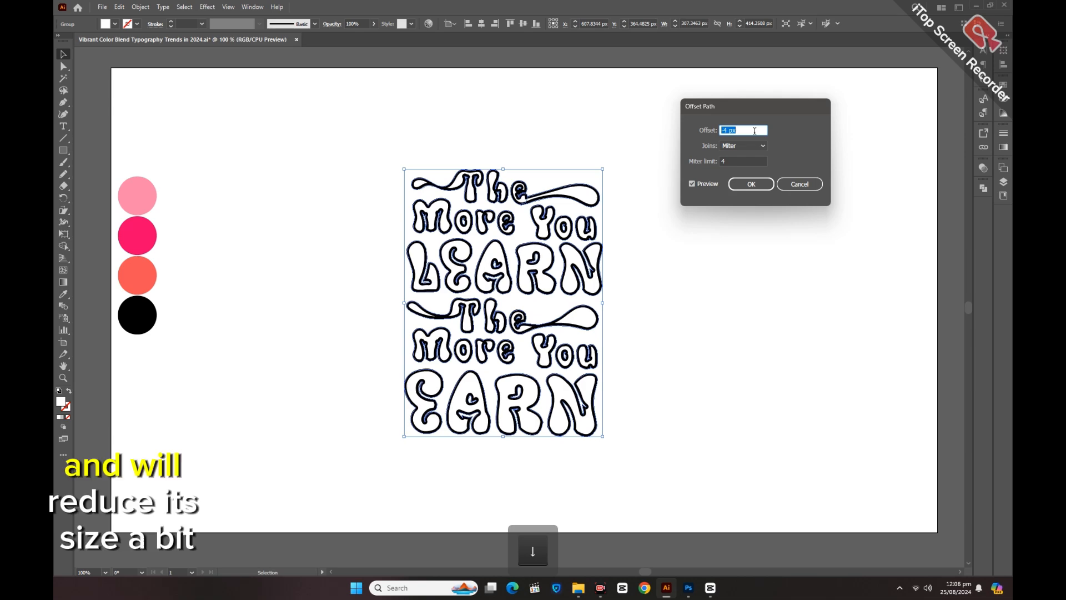
key("Up")
key("Up")
key("Up")
key("Up")
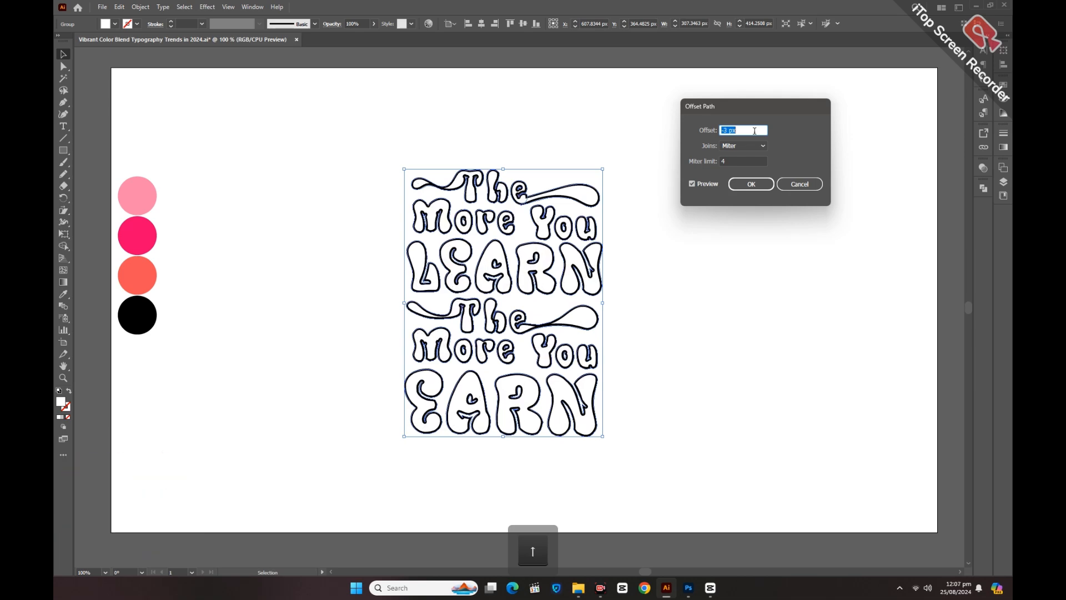
left_click(748, 147)
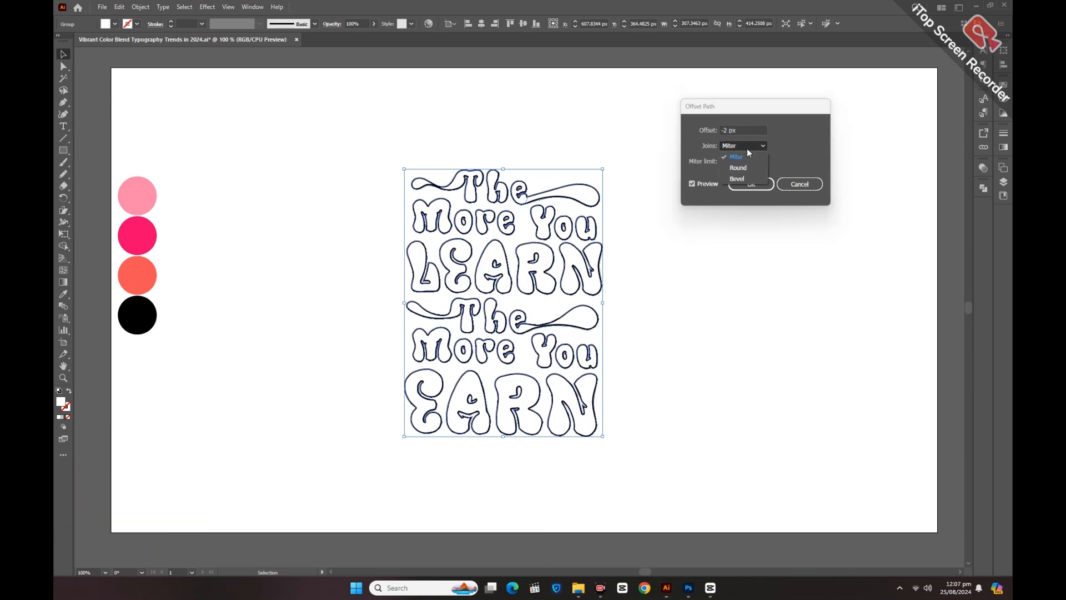
left_click(741, 166)
left_click(746, 185)
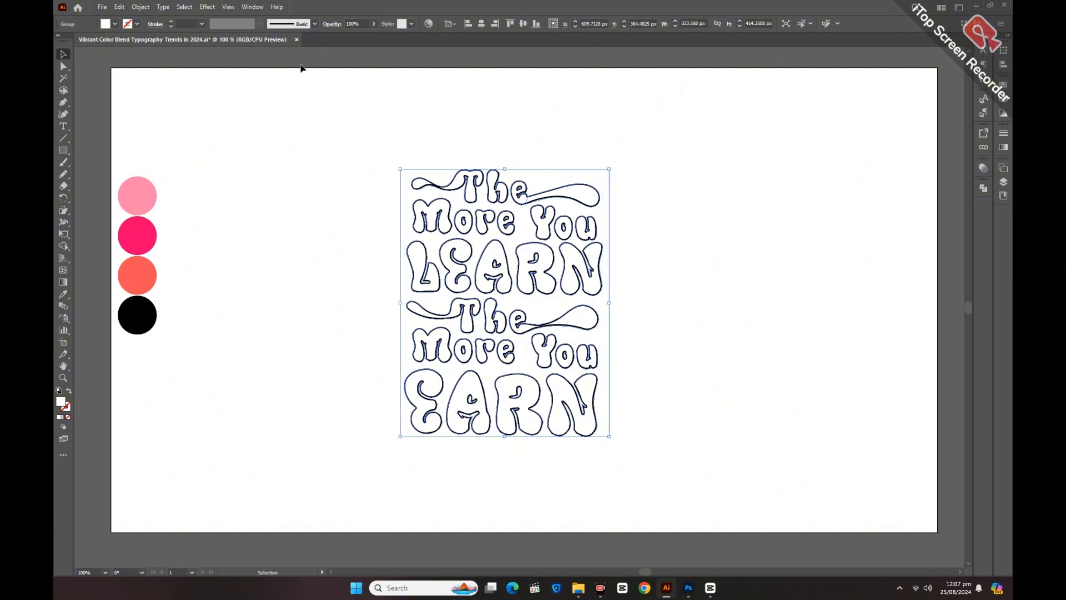
Step: Expand the appearance of the offset front lettering into real shapes
left_click(140, 7)
left_click(169, 147)
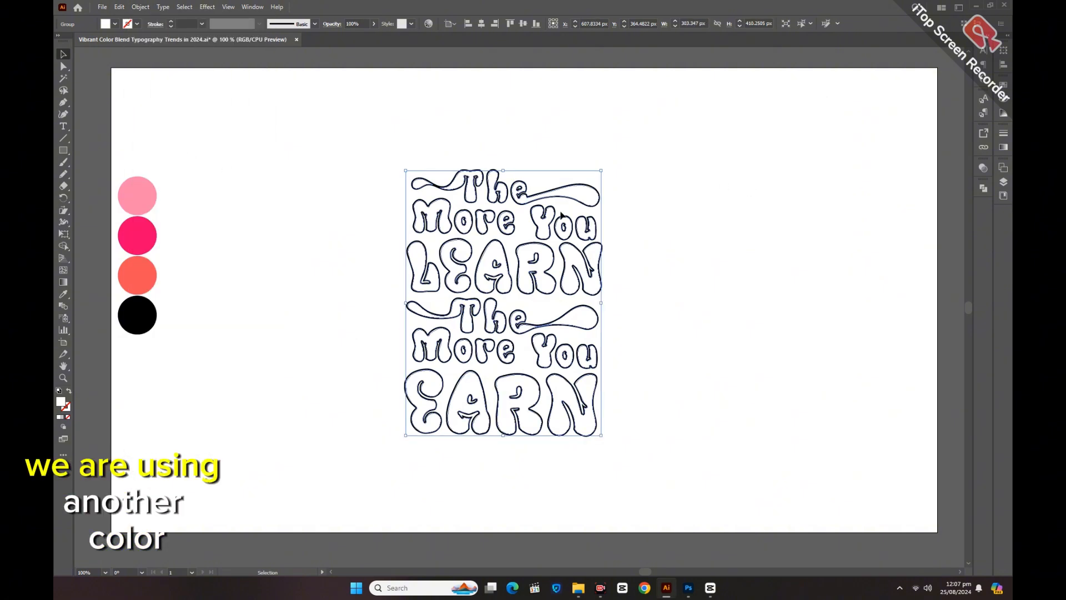
left_click(984, 188)
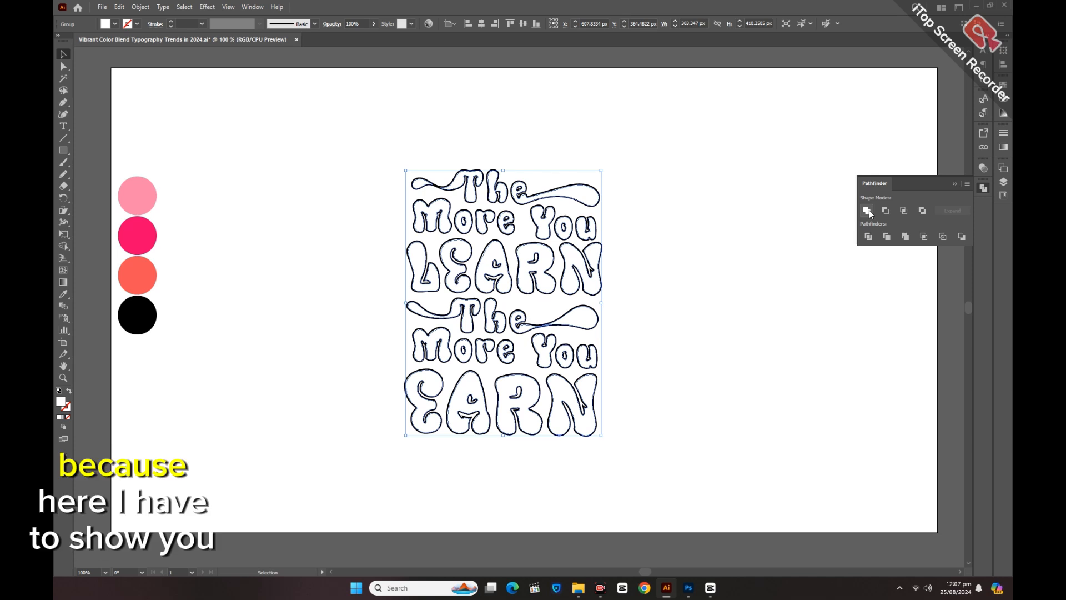
left_click(955, 184)
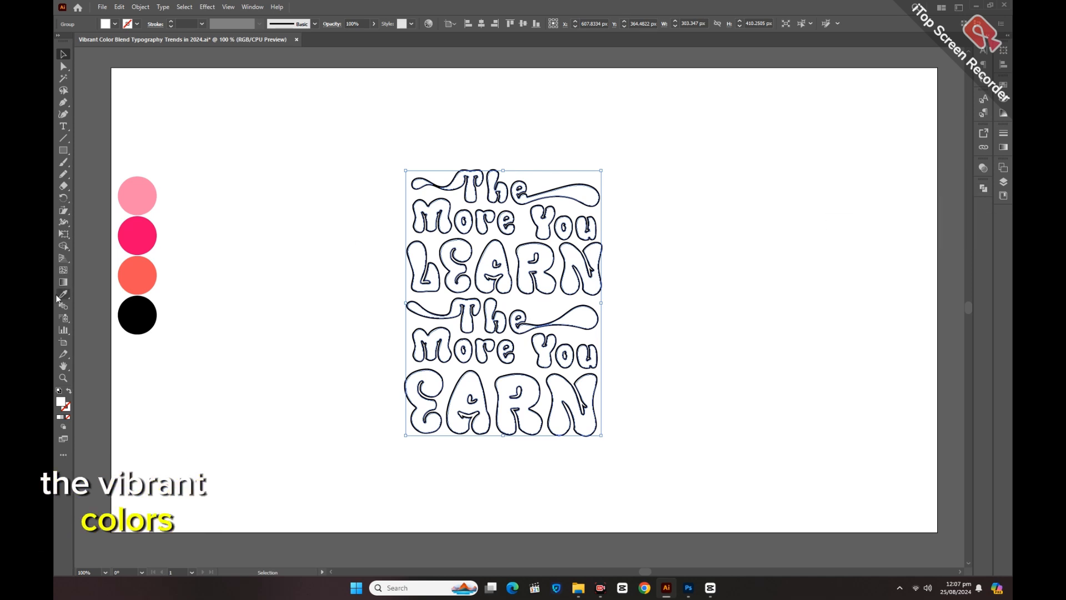
Step: Recolour the front lettering with the Eyedropper, sampling the light pink circle, and deselect it
left_click(59, 295)
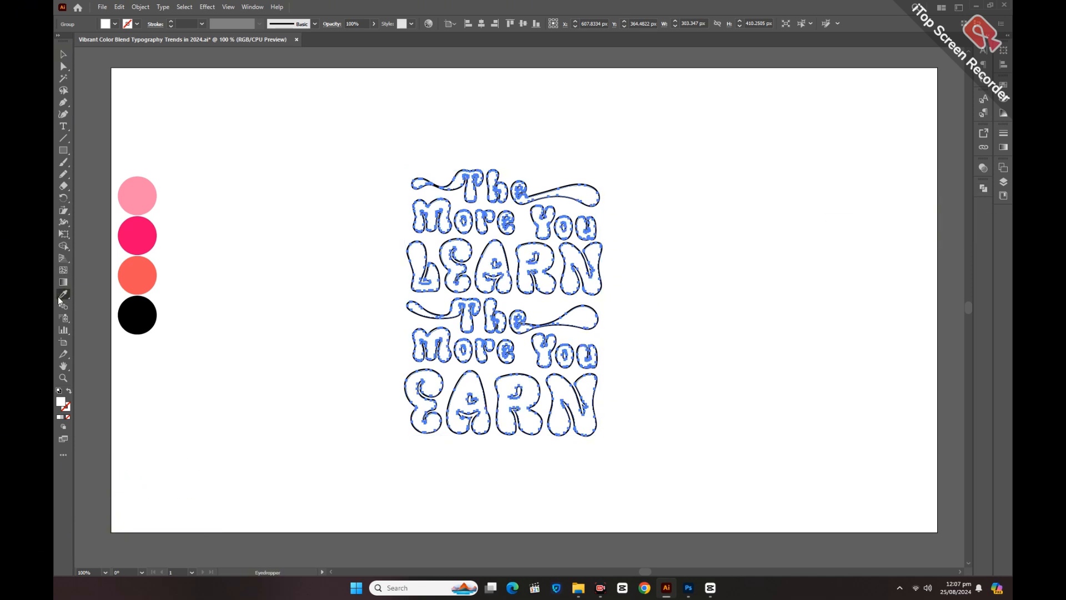
left_click(140, 196)
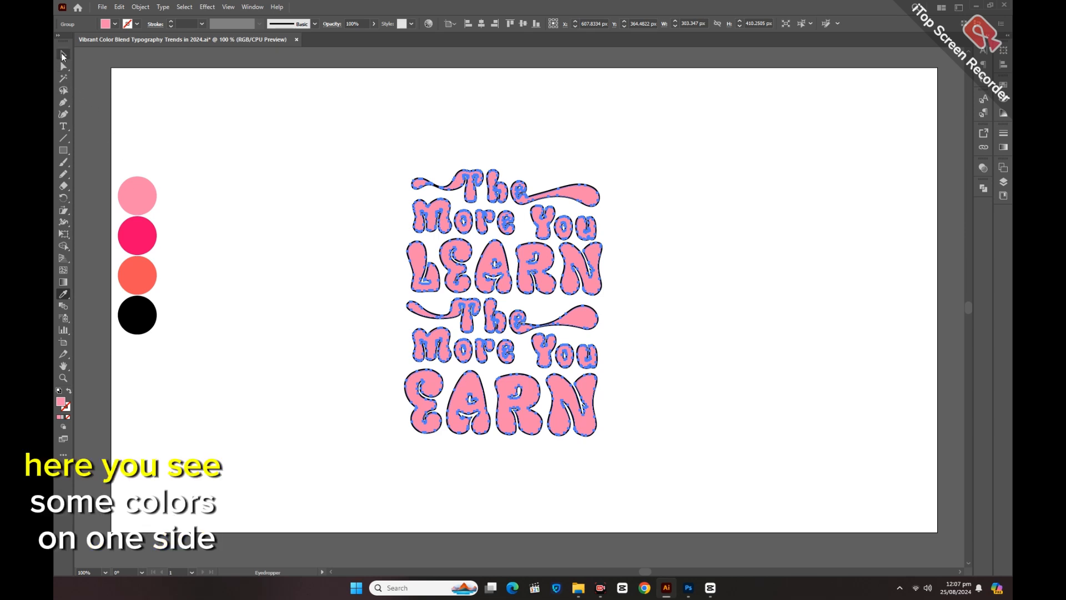
left_click(61, 52)
left_click(687, 280)
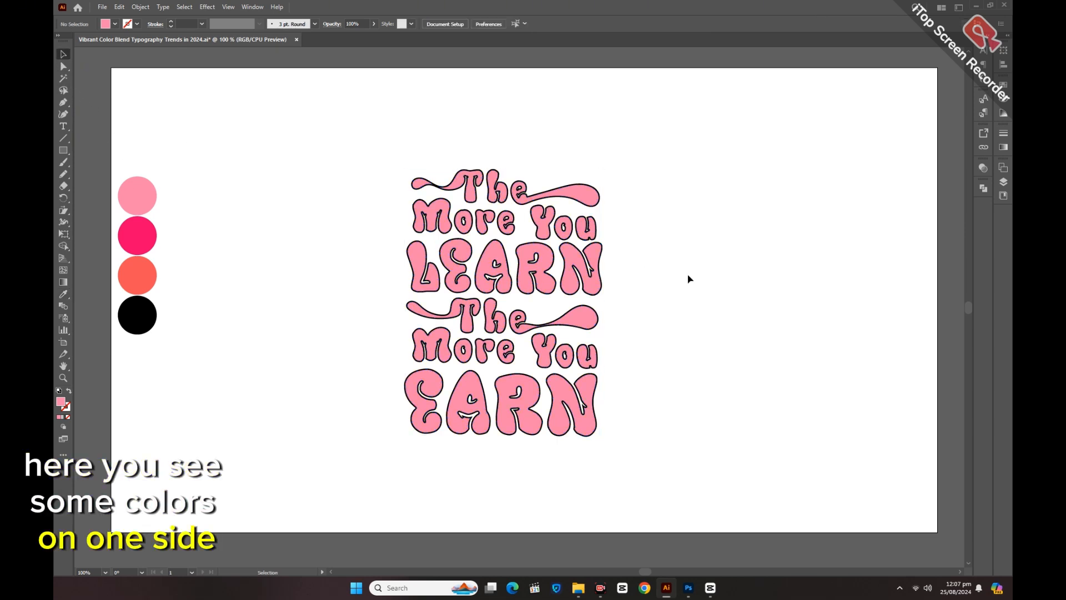
Step: Apply an Offset Path effect of 10 px with round joins to the black lettering behind the pink
left_click(603, 209)
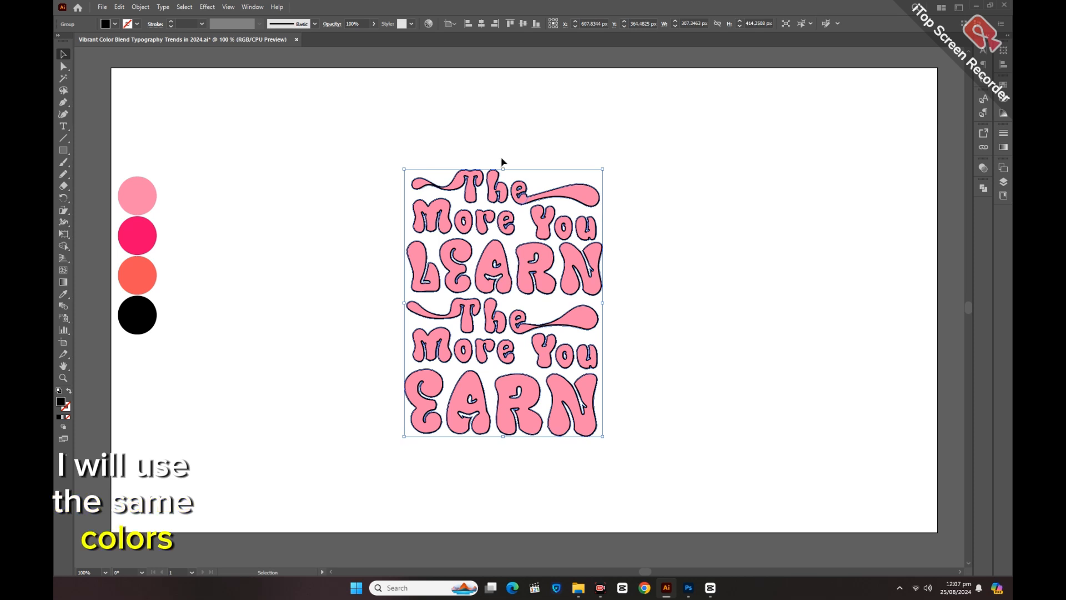
left_click(207, 8)
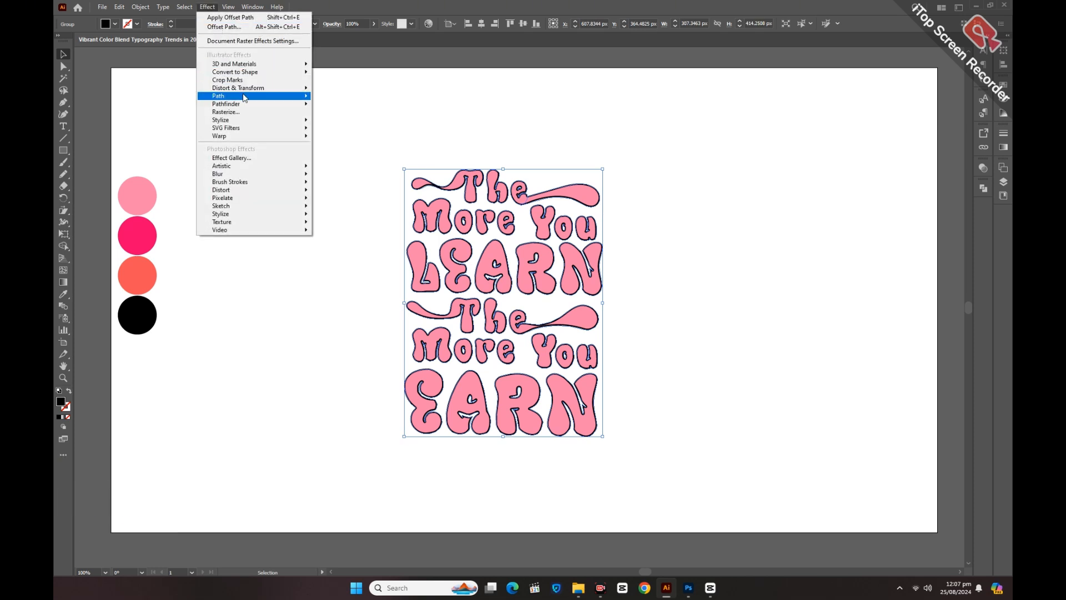
mouse_move(245, 99)
left_click(353, 99)
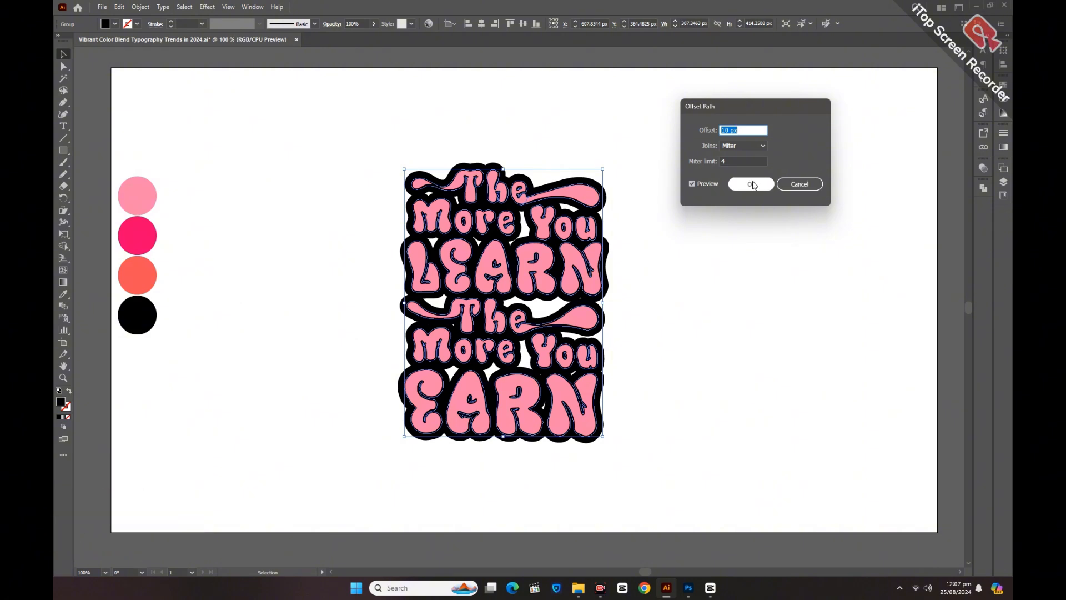
left_click(737, 146)
left_click(738, 168)
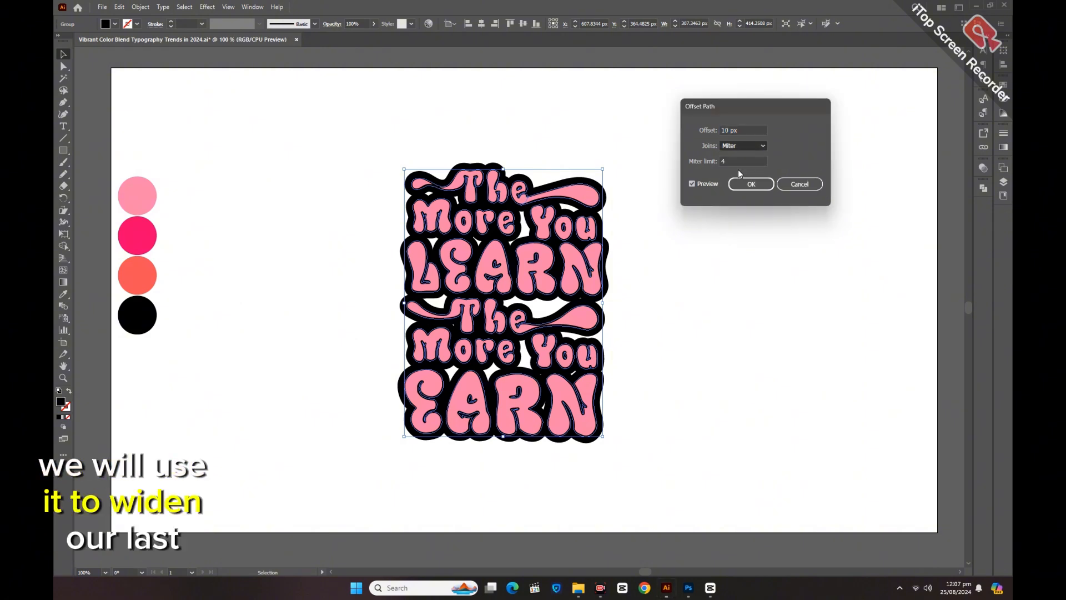
left_click(743, 186)
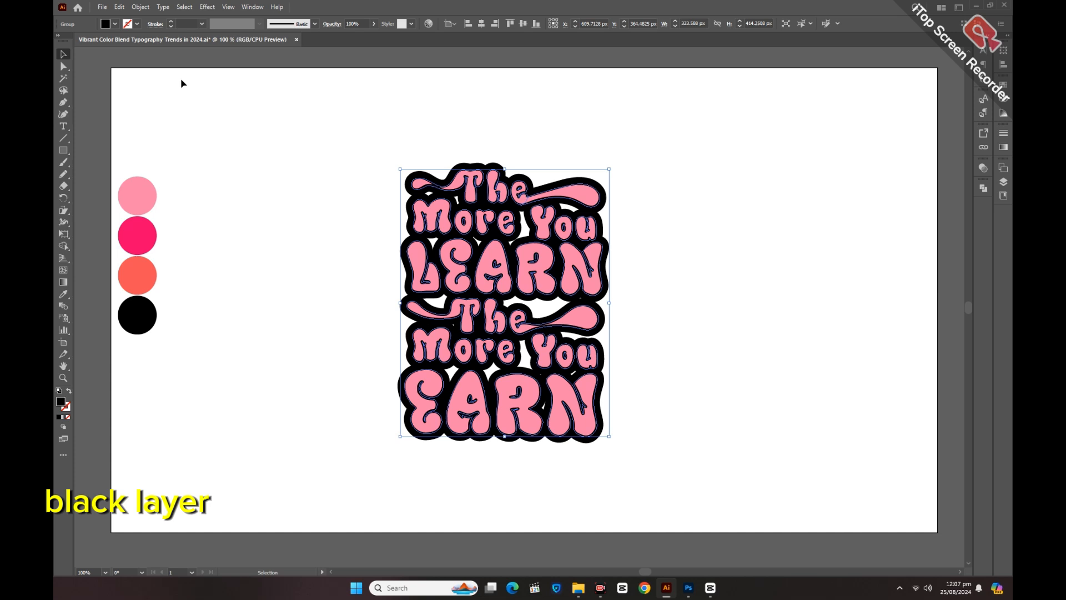
Step: Expand the appearance of the widened black lettering and unite its overlapping shapes into one with Pathfinder
left_click(141, 7)
left_click(189, 148)
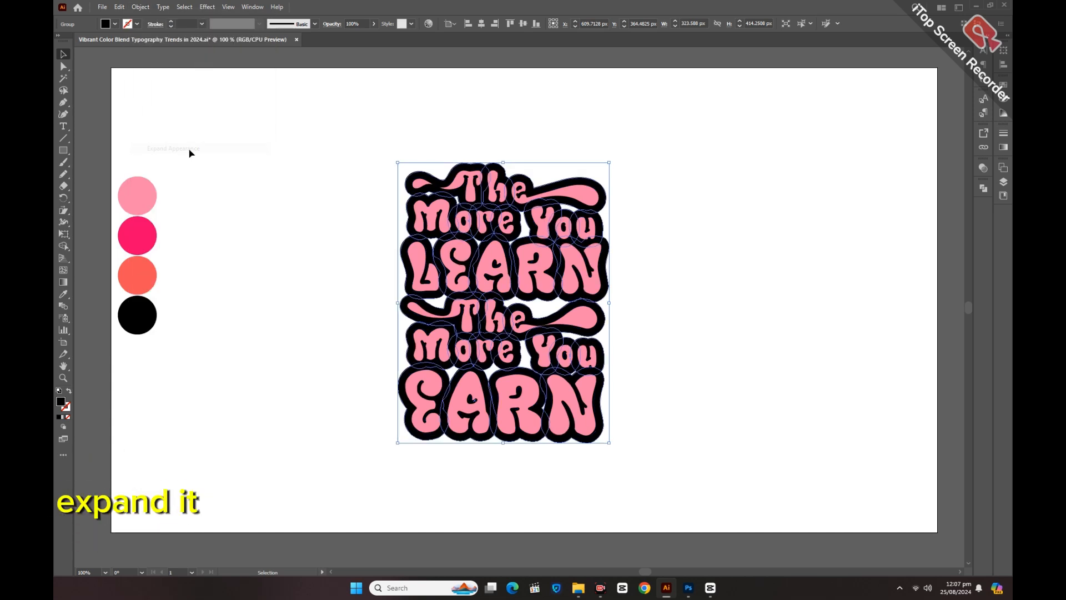
left_click(982, 189)
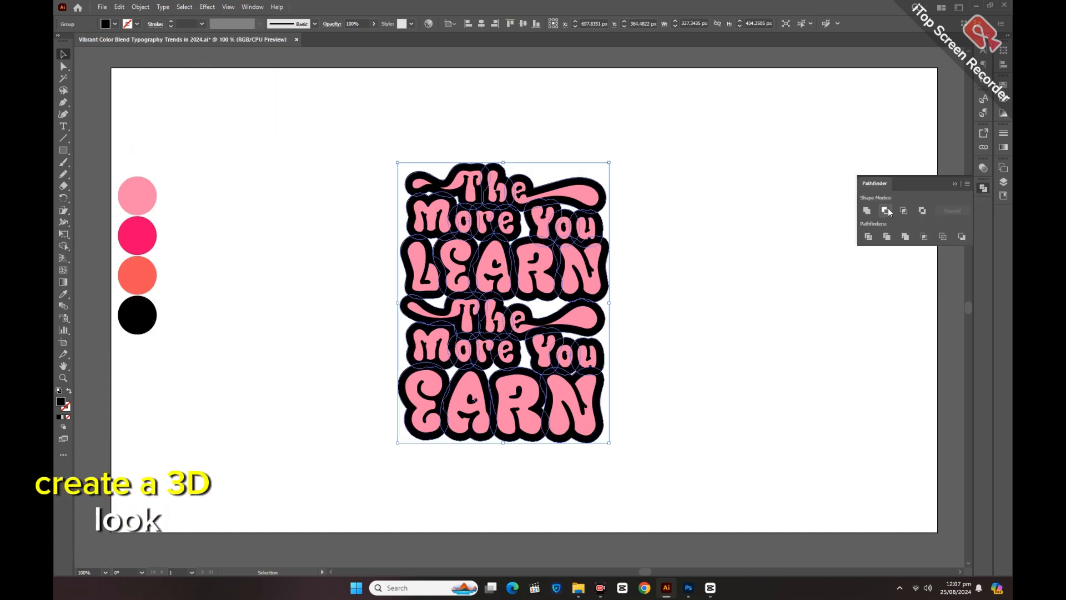
left_click(867, 211)
left_click(955, 184)
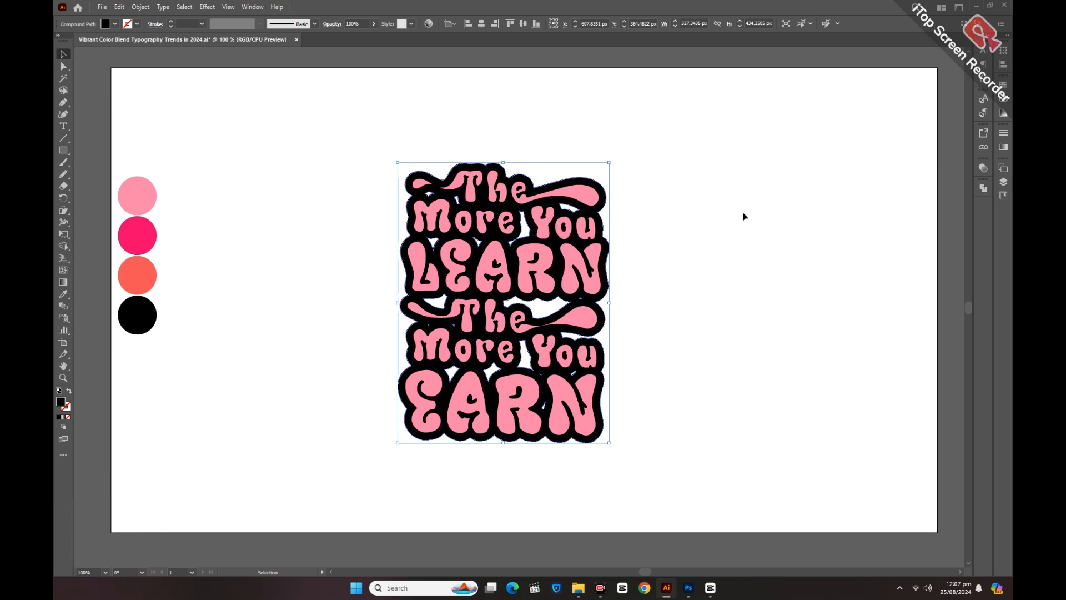
Step: Nudge the united black shape about 11 px down and 5 px right to form a 3D shadow, and deselect it
key("Down")
key("Down")
key("Down")
key("Down")
key("Down")
key("Down")
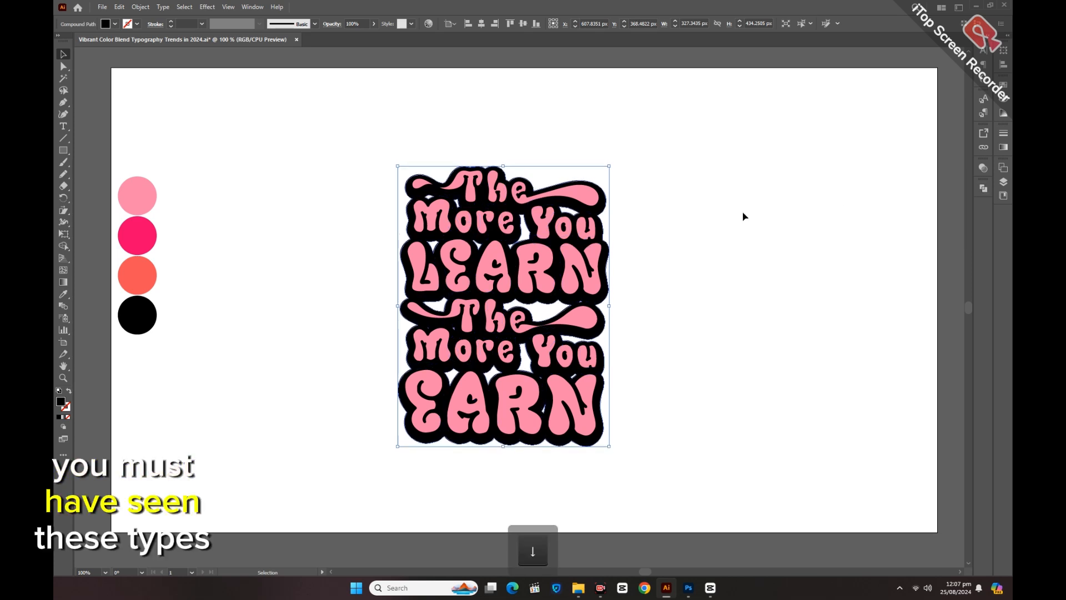
key("Right")
key("Right")
key("Right")
key("Right")
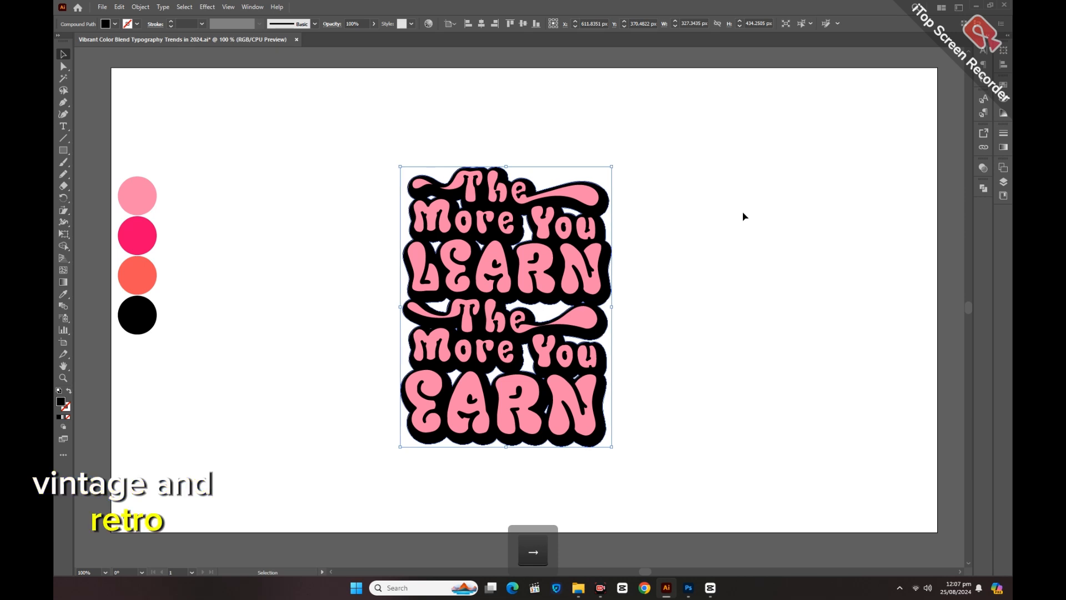
key("Down")
key("Down")
key("Down")
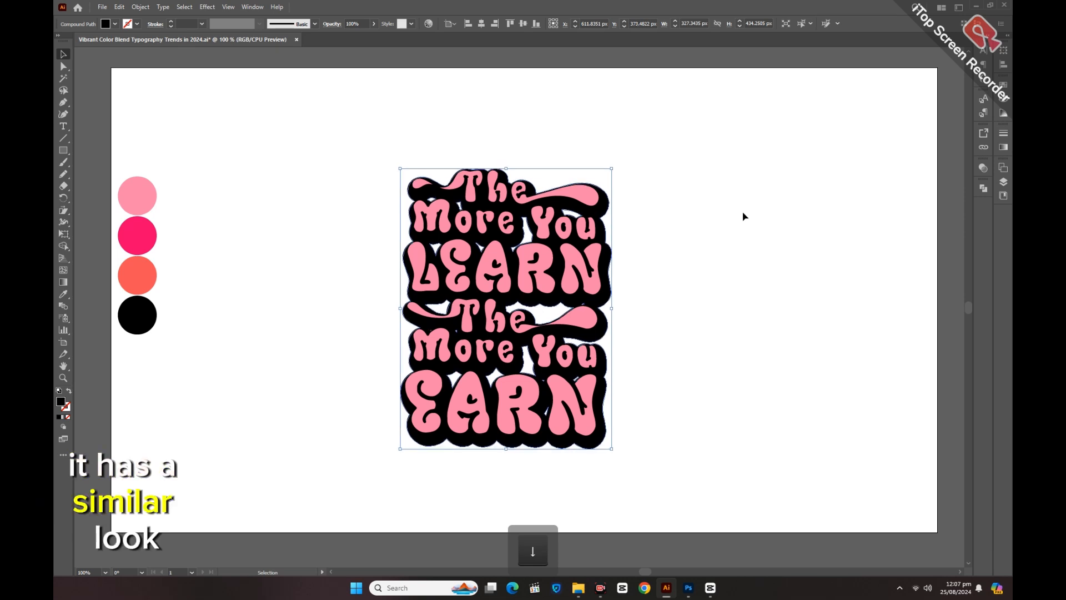
key("Right")
left_click(745, 216)
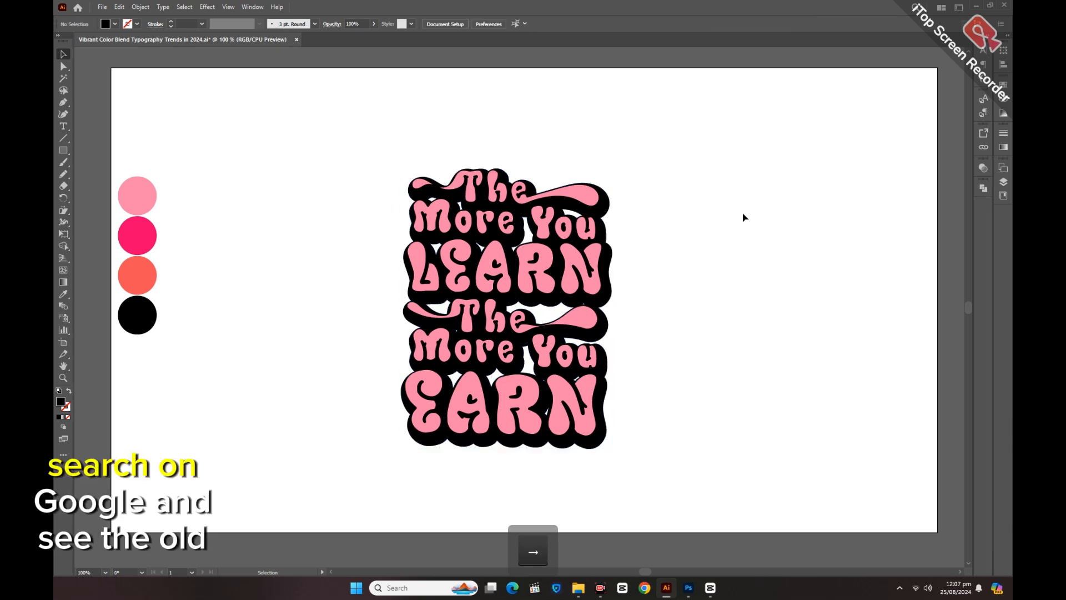
Step: Copy the light pink lettering and paste the duplicate in front of it
left_click(586, 202)
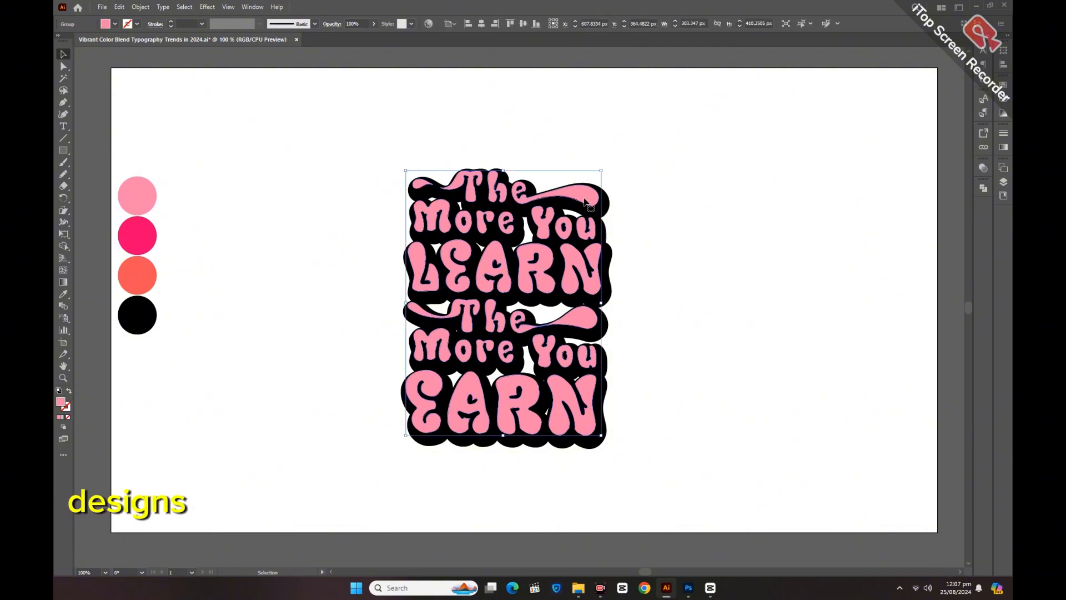
left_click(120, 7)
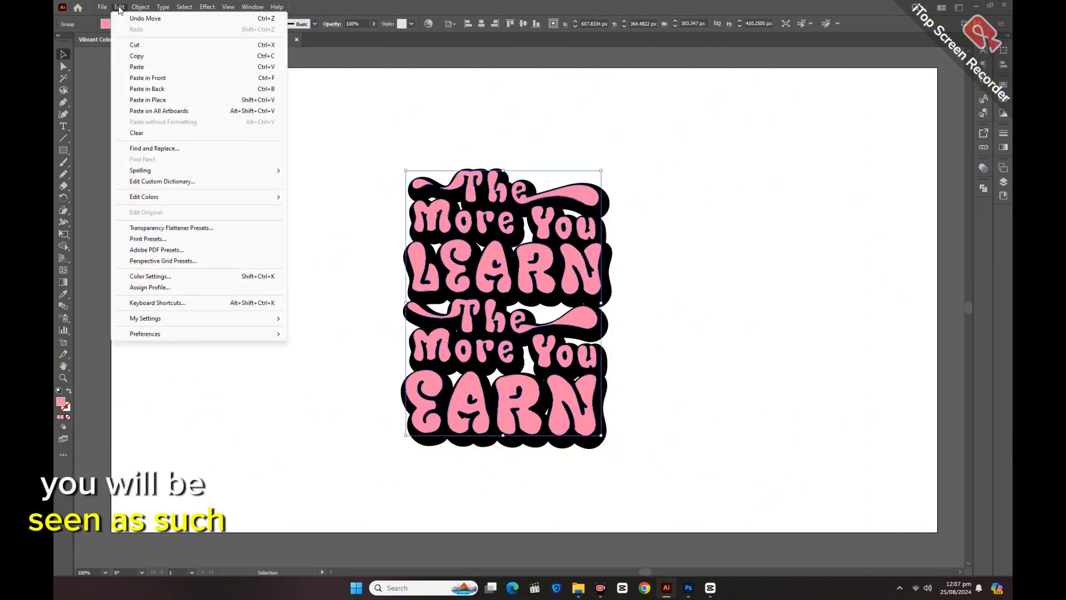
left_click(132, 56)
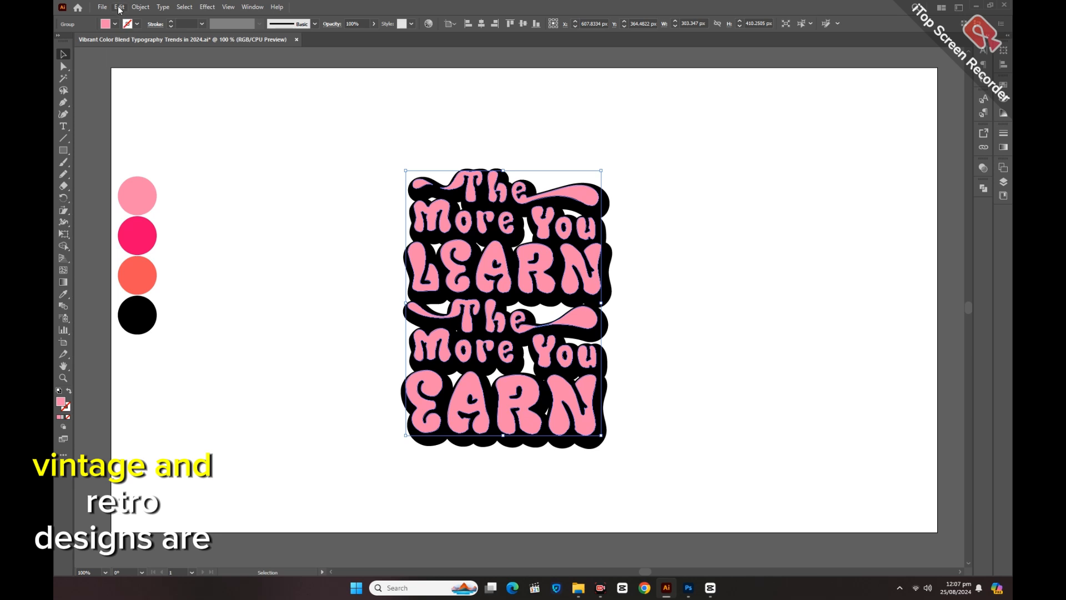
left_click(120, 7)
left_click(156, 78)
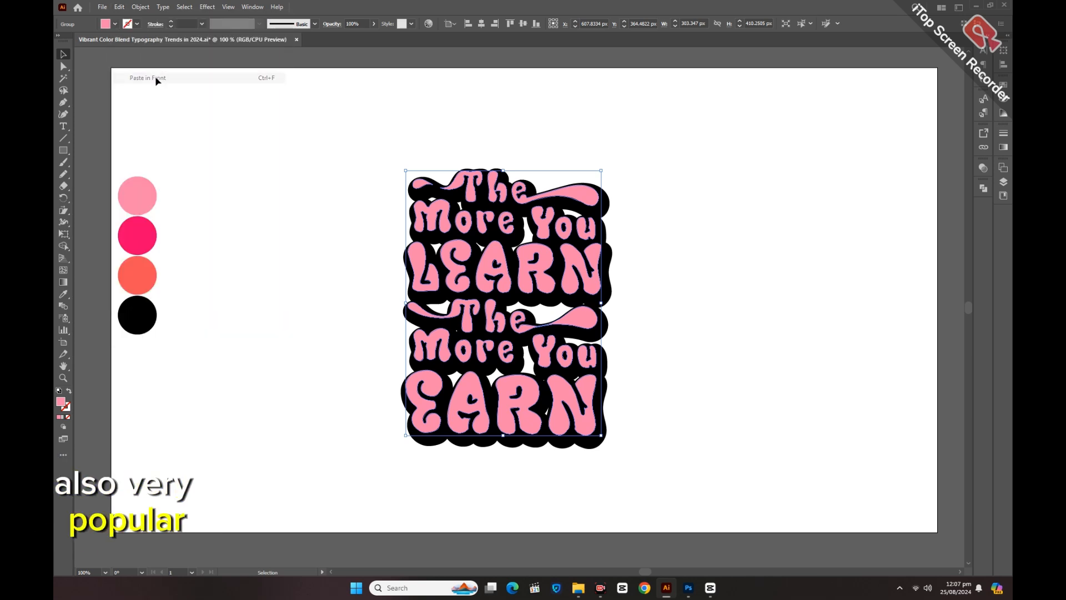
Step: Recolour the pasted front lettering with the Eyedropper, sampling the dark pink circle, and deselect it
left_click(62, 295)
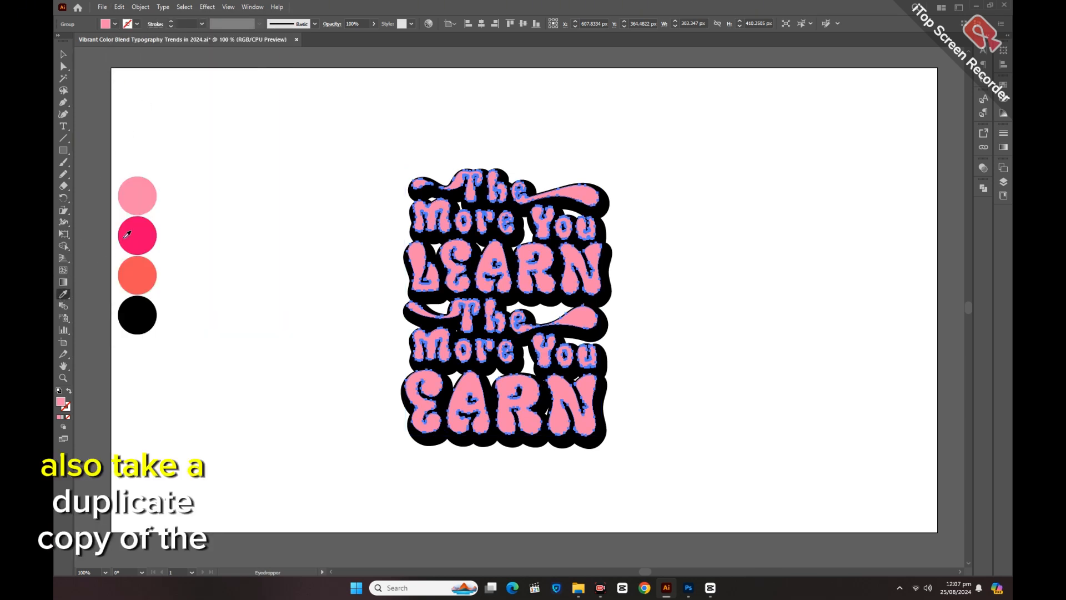
left_click(139, 229)
left_click(62, 54)
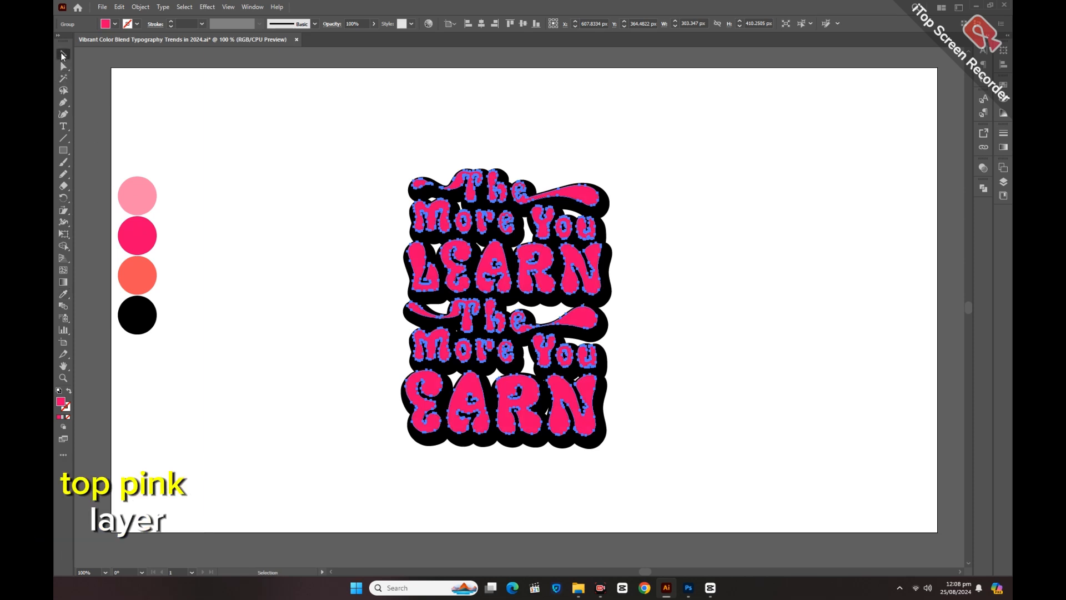
left_click(206, 7)
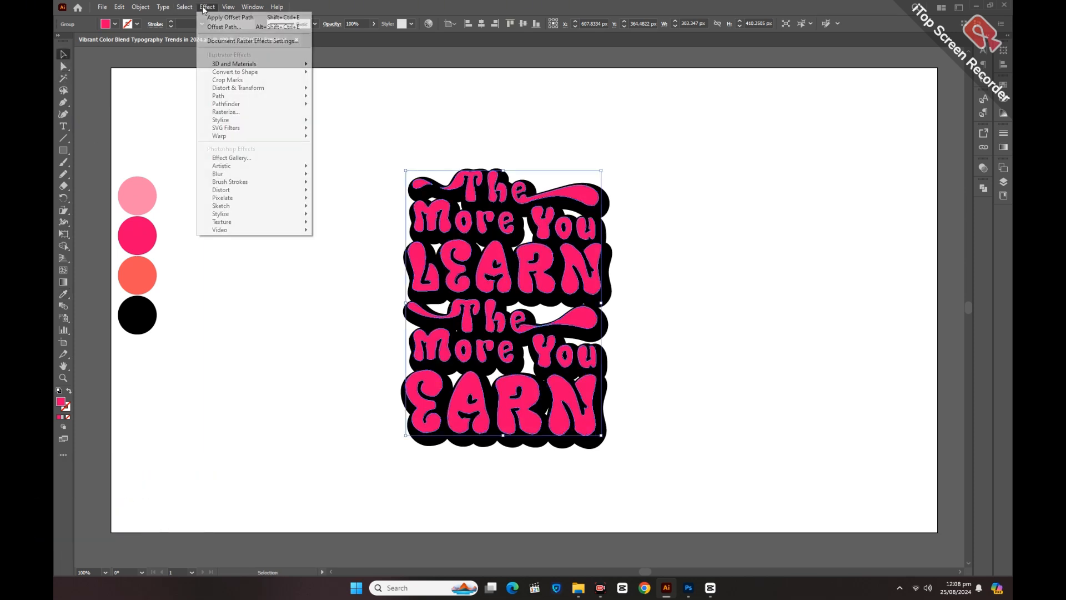
left_click(219, 288)
left_click(795, 300)
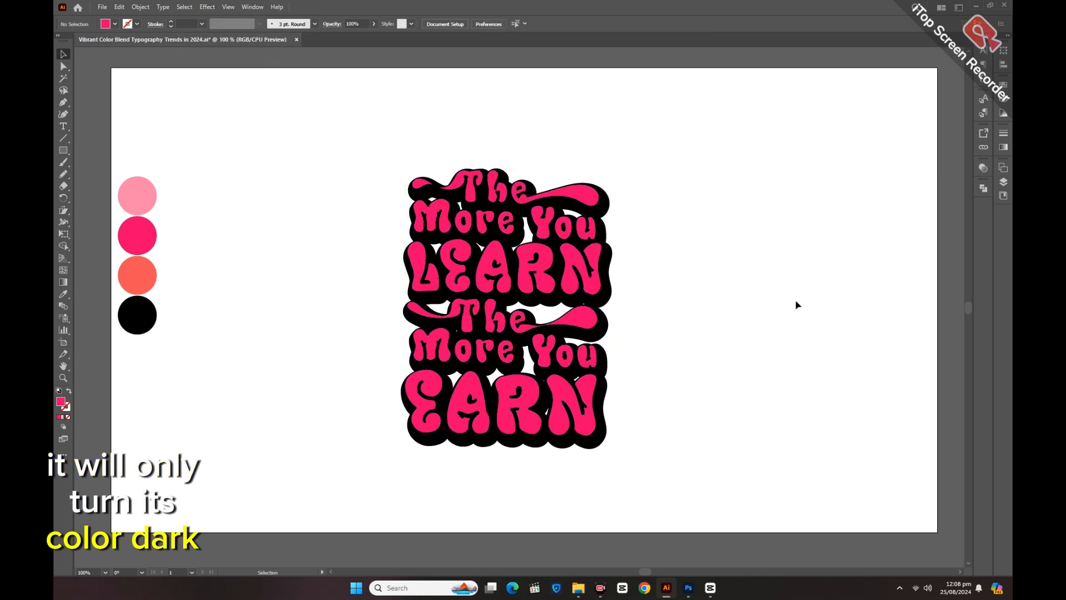
Step: Erase wavy bands across the dark pink front lettering with the Eraser to expose the light pink layer, and deselect it
left_click(597, 292)
left_click(64, 187)
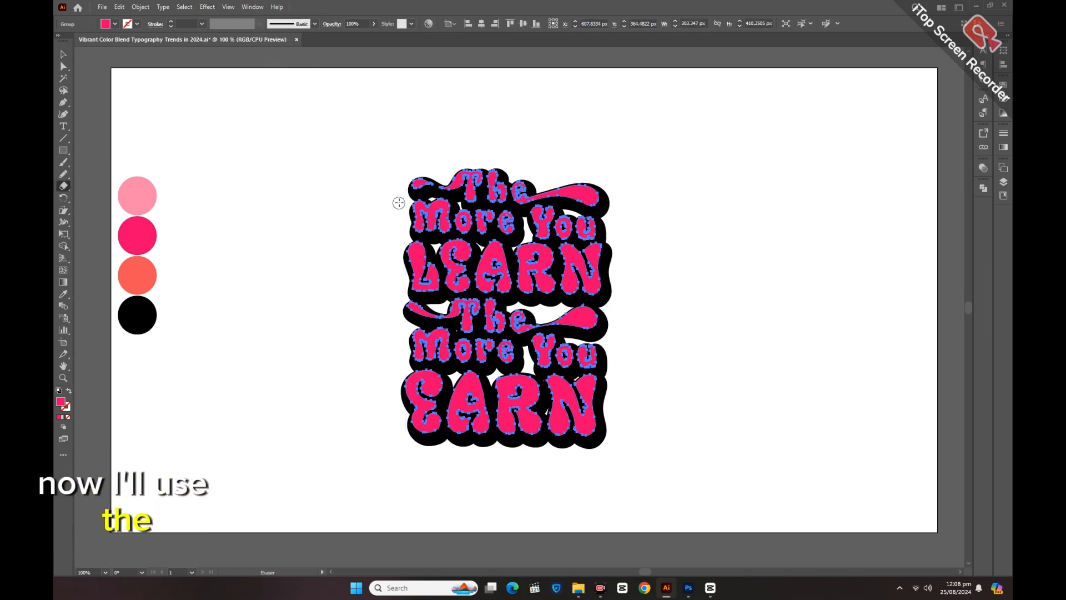
mouse_move(403, 194)
left_mouse_down()
mouse_move(494, 183)
mouse_move(560, 200)
mouse_move(445, 213)
mouse_move(522, 229)
mouse_move(585, 265)
mouse_move(390, 259)
mouse_move(502, 288)
mouse_move(578, 326)
mouse_move(420, 337)
mouse_move(535, 367)
mouse_move(574, 400)
mouse_move(401, 410)
mouse_move(532, 446)
mouse_move(601, 446)
mouse_move(465, 402)
mouse_move(444, 366)
mouse_move(569, 300)
left_mouse_up()
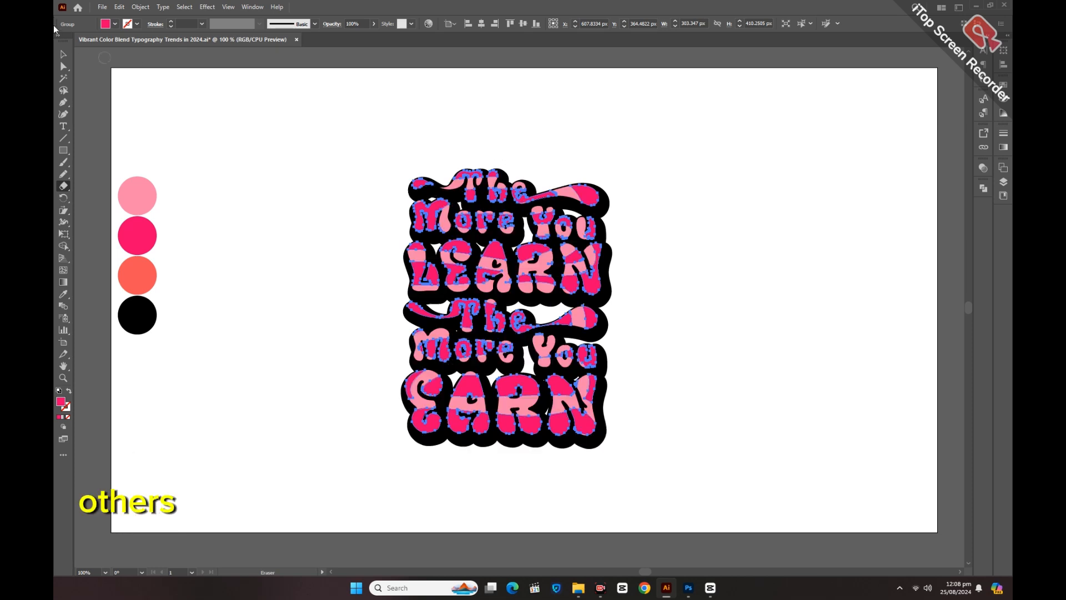
left_click(62, 53)
left_click(457, 502)
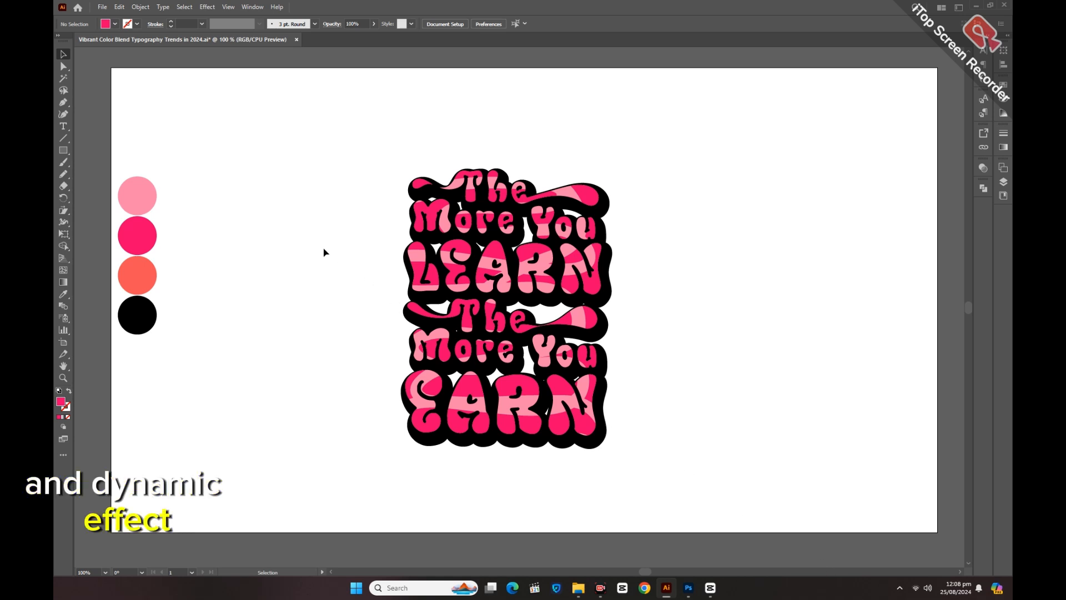
Step: Group all the lettering layers together with their black shadow, and deselect the group
left_click_drag(331, 160, 412, 218)
left_click_drag(680, 491, 680, 492)
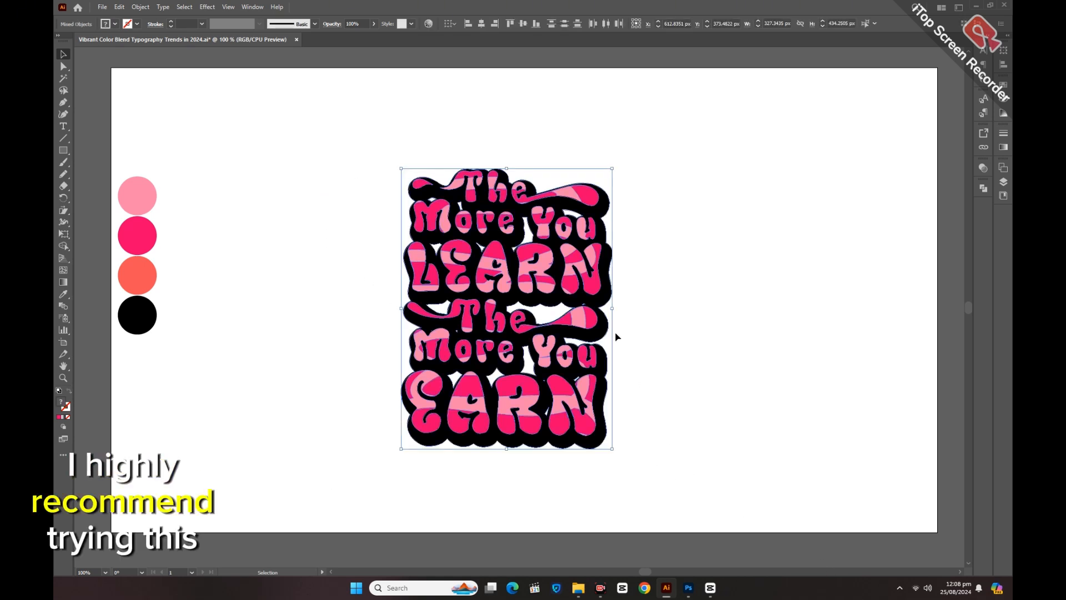
right_click(632, 300)
left_click(666, 426)
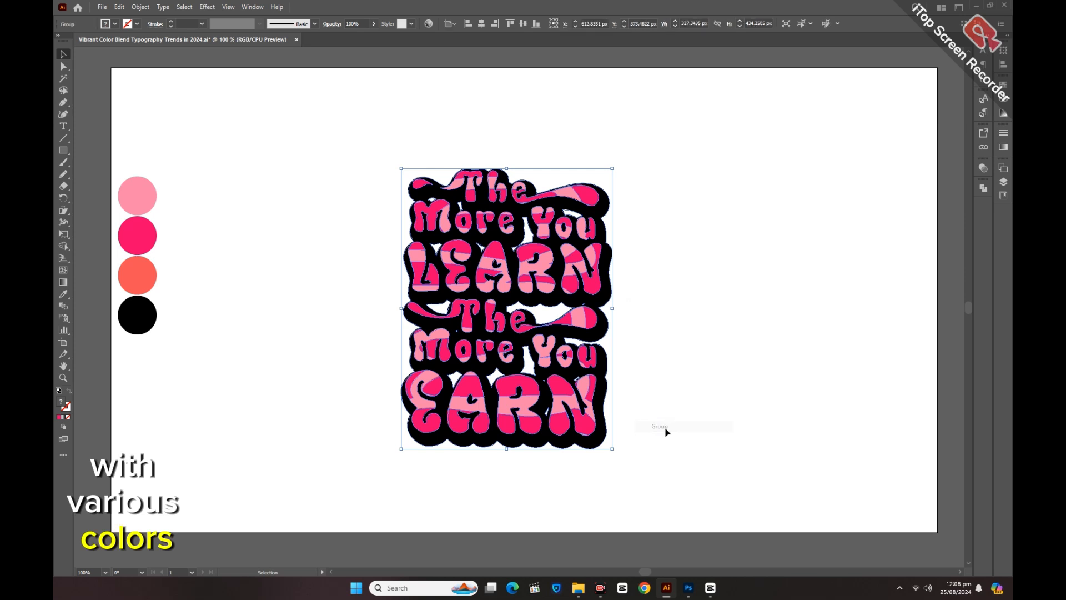
left_click(690, 412)
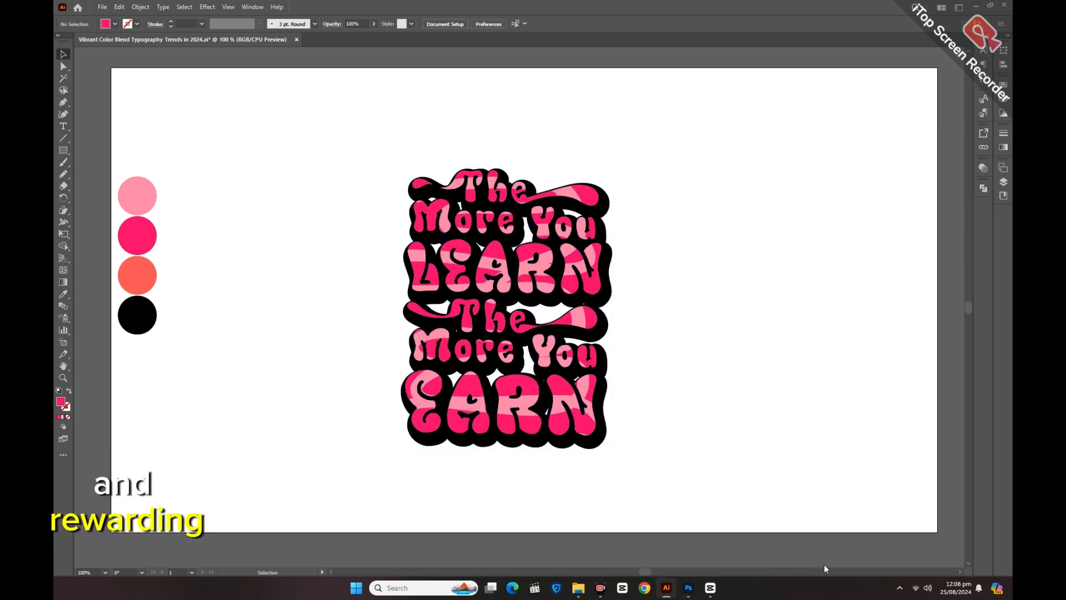
Step: Draw a circle about 361 px in diameter from the centre of the lettering and colour it black by sampling the black swatch
left_click(64, 150)
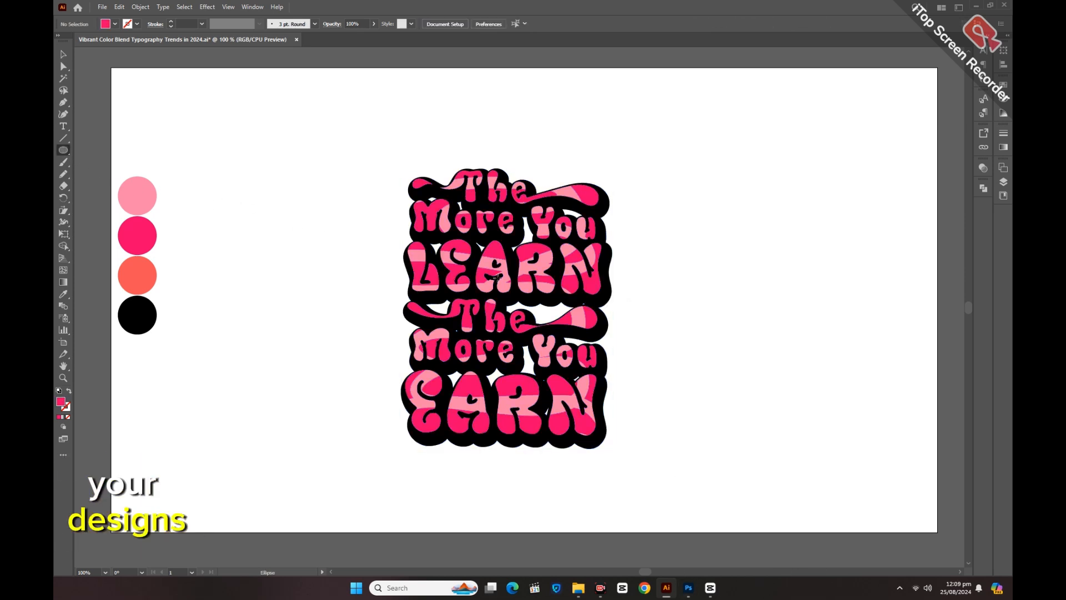
left_click_drag(498, 309, 550, 348)
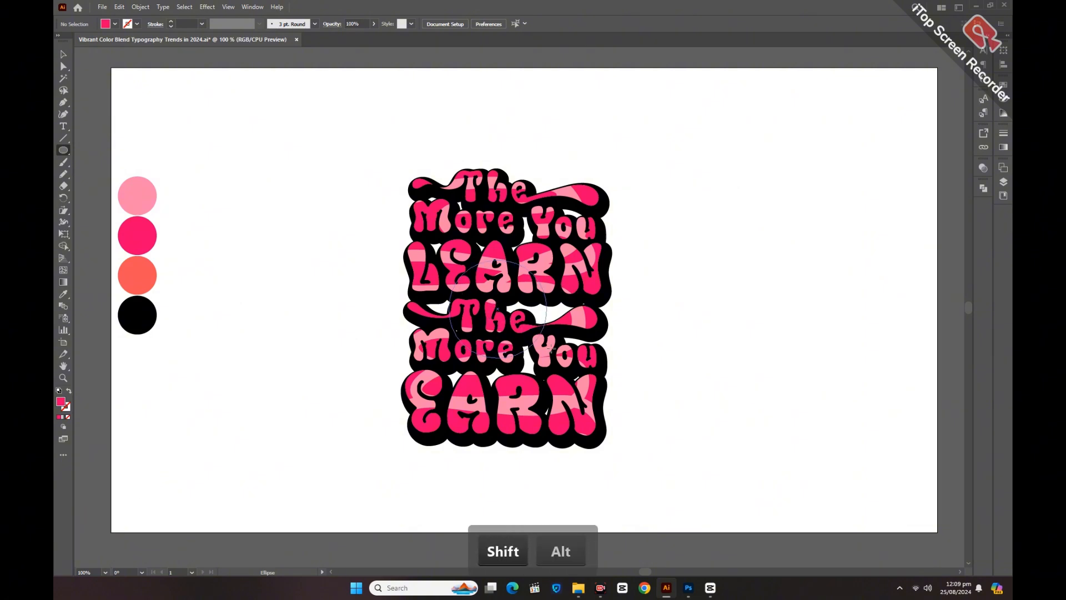
left_click_drag(597, 385, 614, 399)
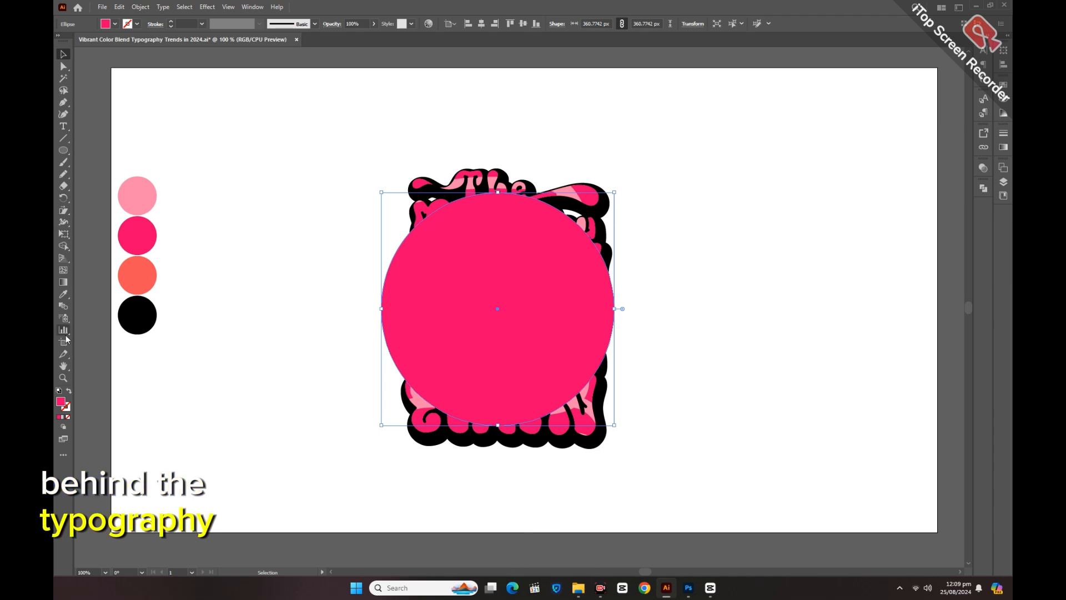
left_click(63, 294)
left_click(139, 311)
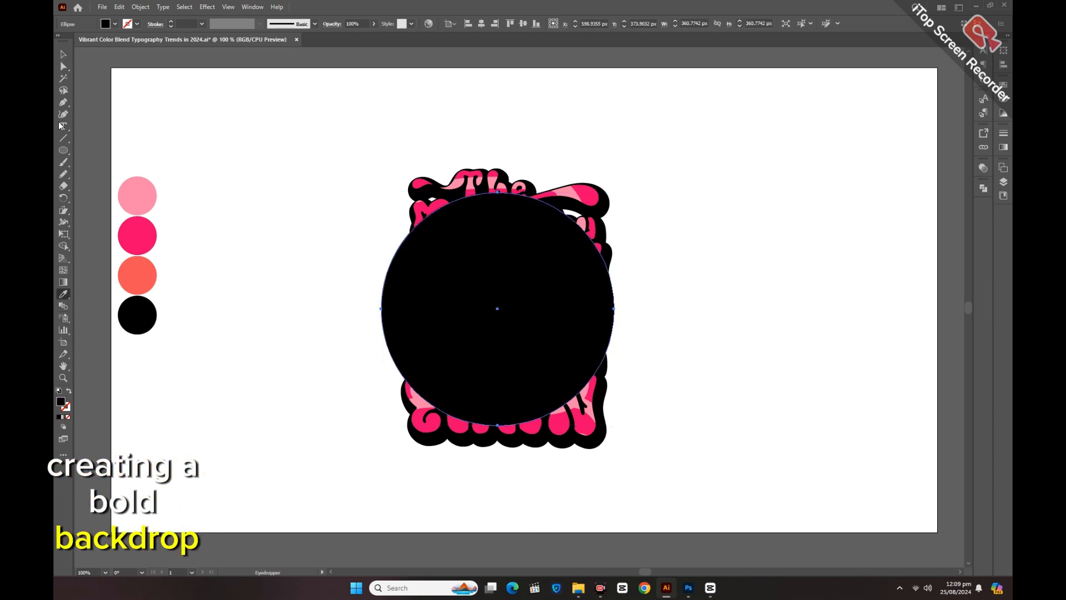
Step: Shift the black circle slightly down and to the right, and send it to the back behind the lettering
left_click(63, 54)
left_click_drag(469, 345, 476, 350)
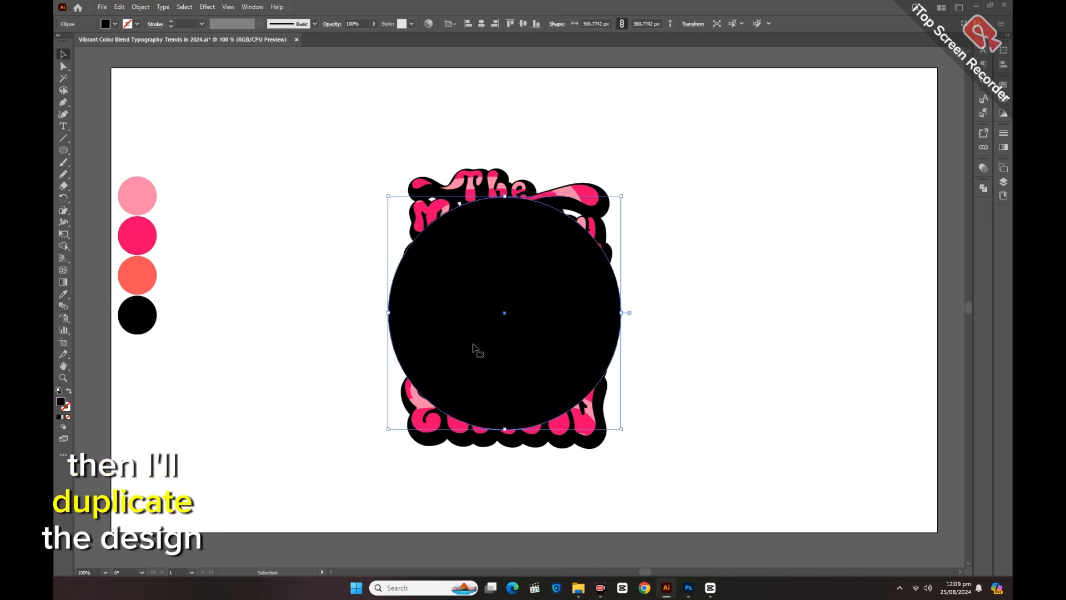
right_click(473, 348)
mouse_move(527, 293)
left_click(617, 326)
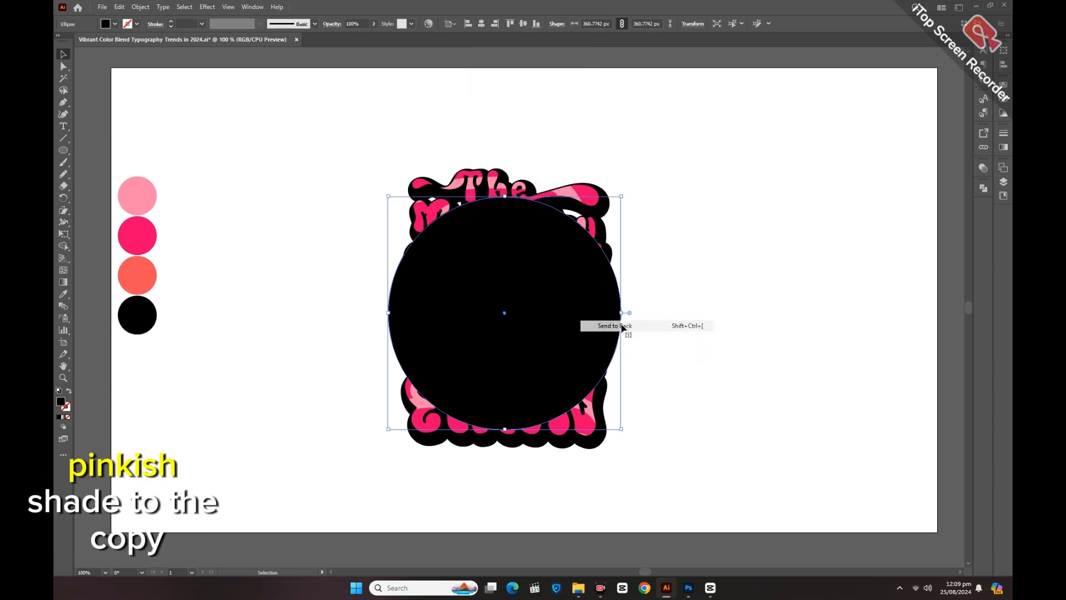
Step: Align the lettering group and the black circle on their horizontal and vertical centres, and deselect them
left_click_drag(345, 183, 643, 366)
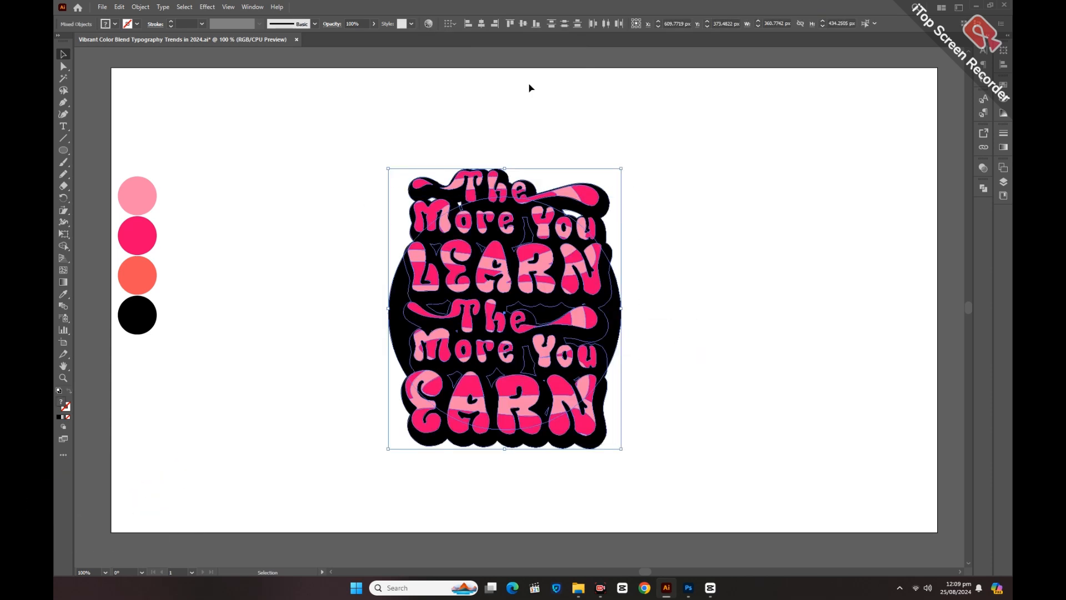
left_click(482, 24)
left_click(524, 24)
left_click(702, 295)
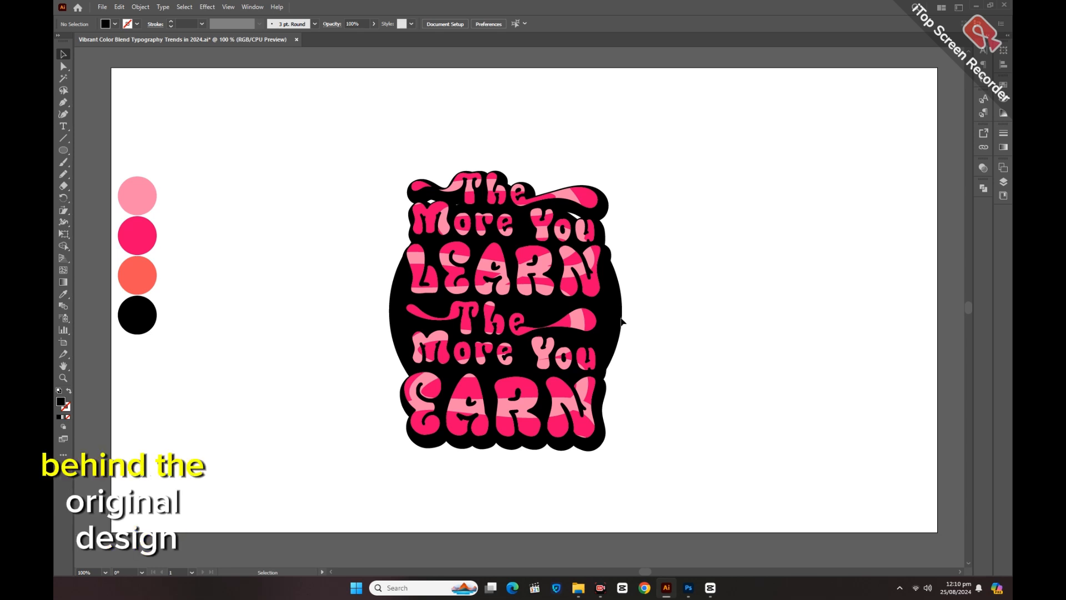
Step: Copy the black circle, paste the duplicate in front of it, and recolour the copy by sampling the orange swatch circle
left_click(622, 321)
left_click(118, 6)
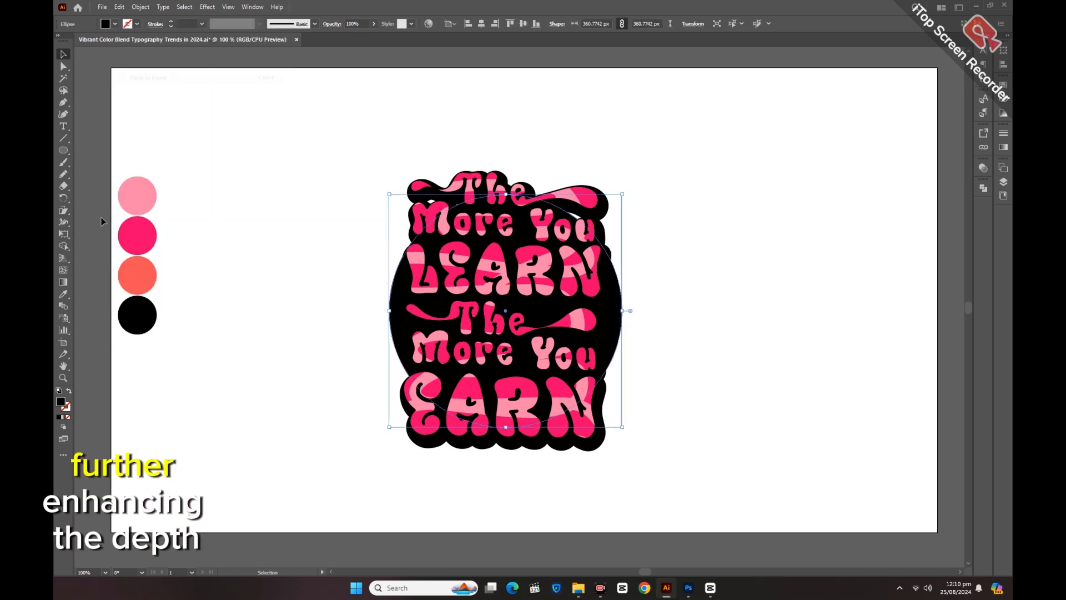
left_click(64, 295)
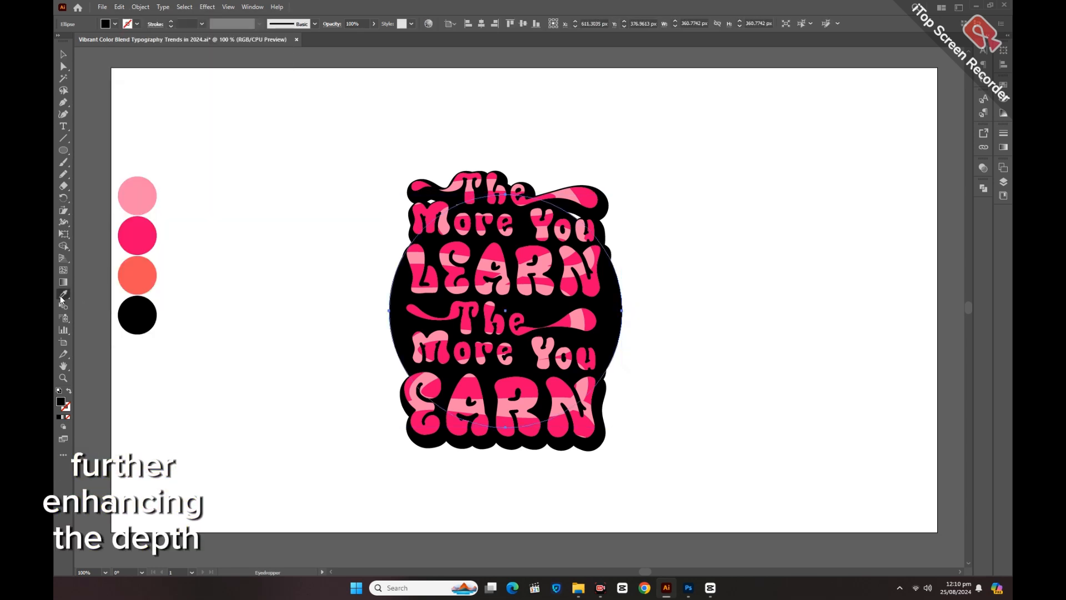
left_click(138, 275)
Step: Shrink the orange circle proportionally from its centre to about 311 px in diameter, and deselect it
left_click(63, 55)
left_click_drag(625, 195, 606, 210)
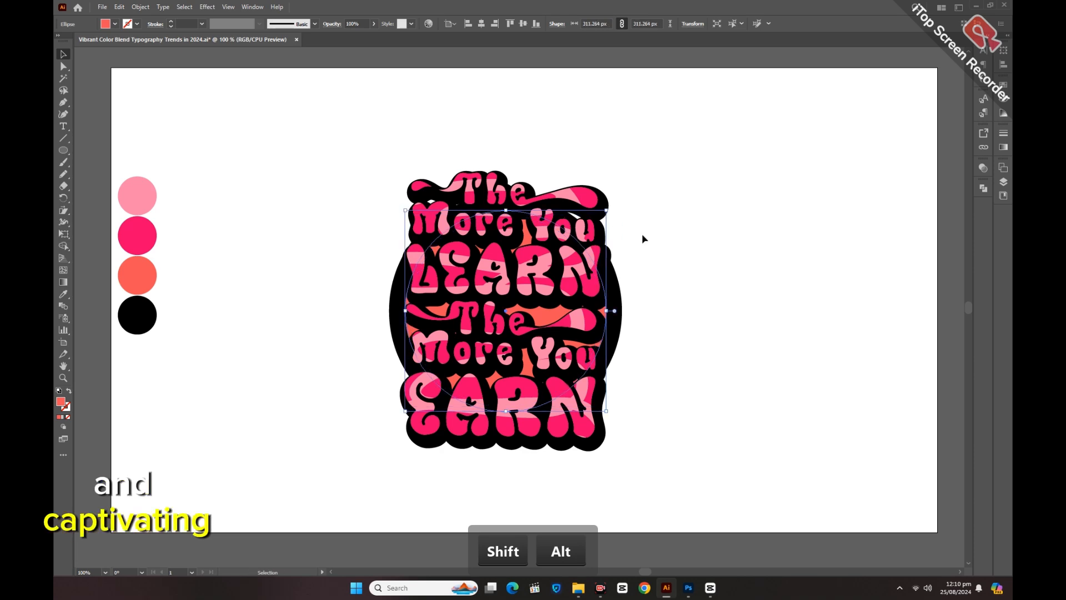
left_click(667, 247)
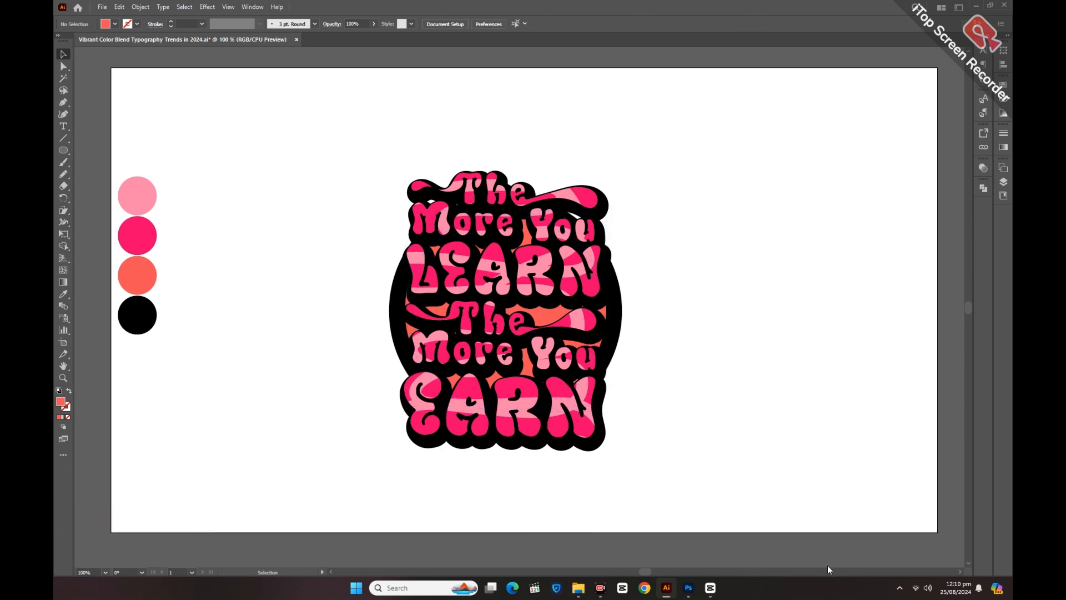
Step: Remove the colour swatch circles and enlarge the whole design proportionally from its centre to about 500 by 602 px
left_click_drag(280, 233, 623, 347)
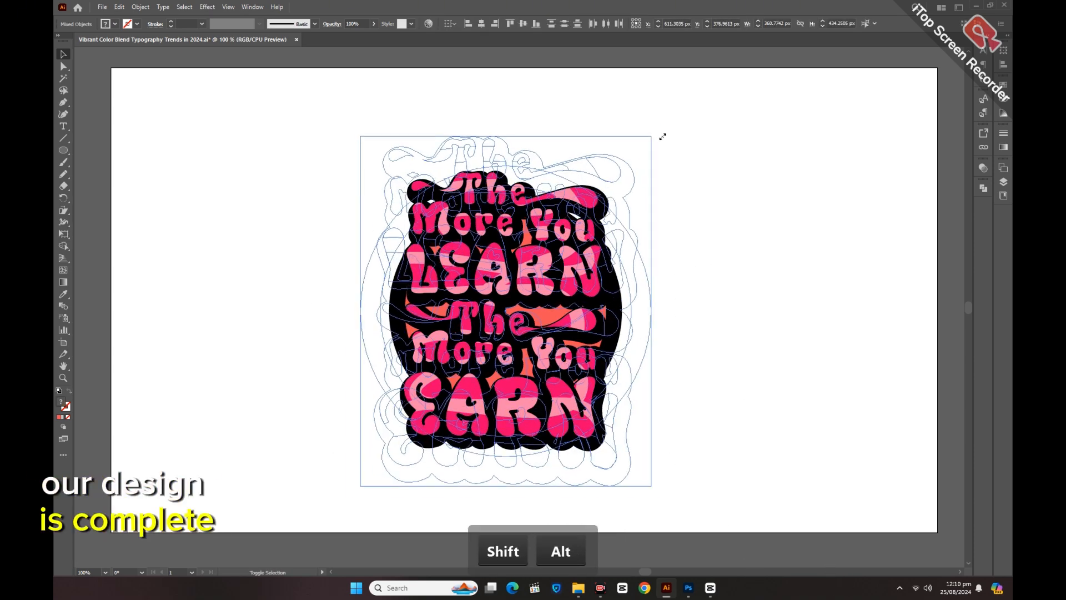
left_click_drag(662, 137, 687, 117)
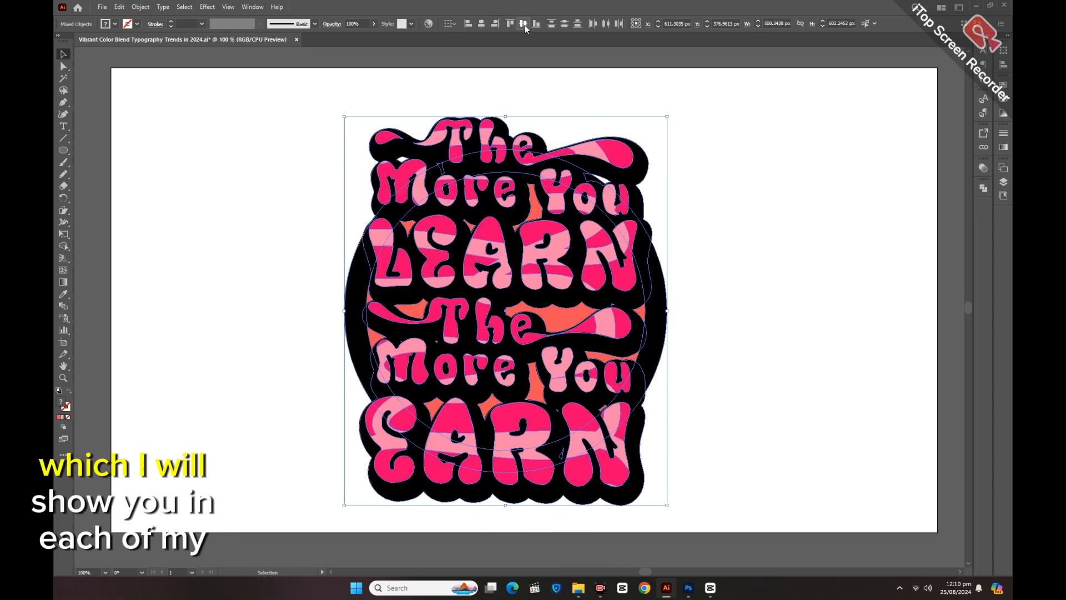
left_click(724, 198)
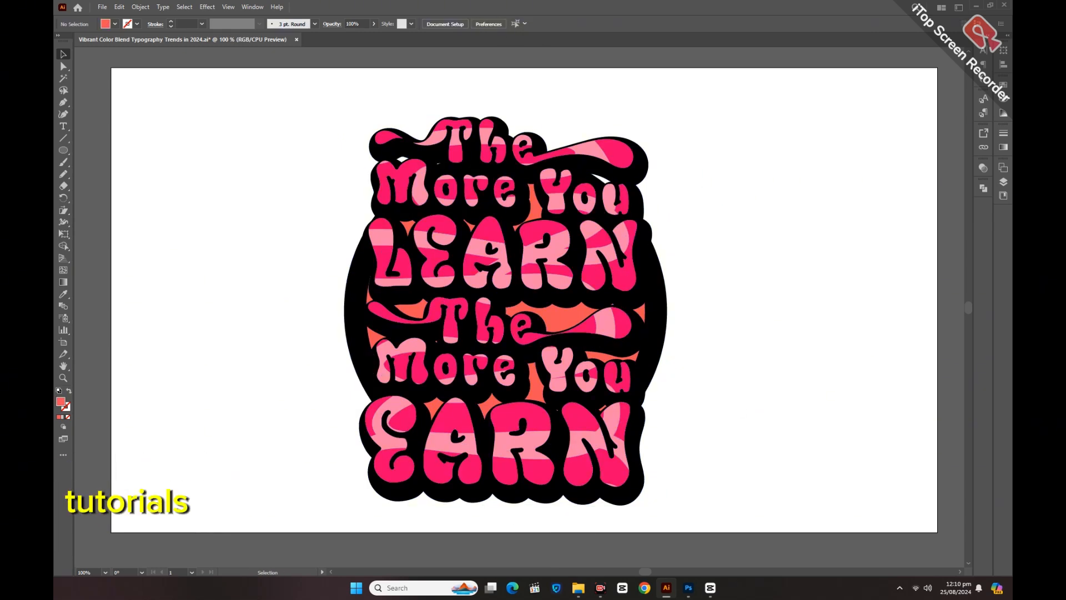